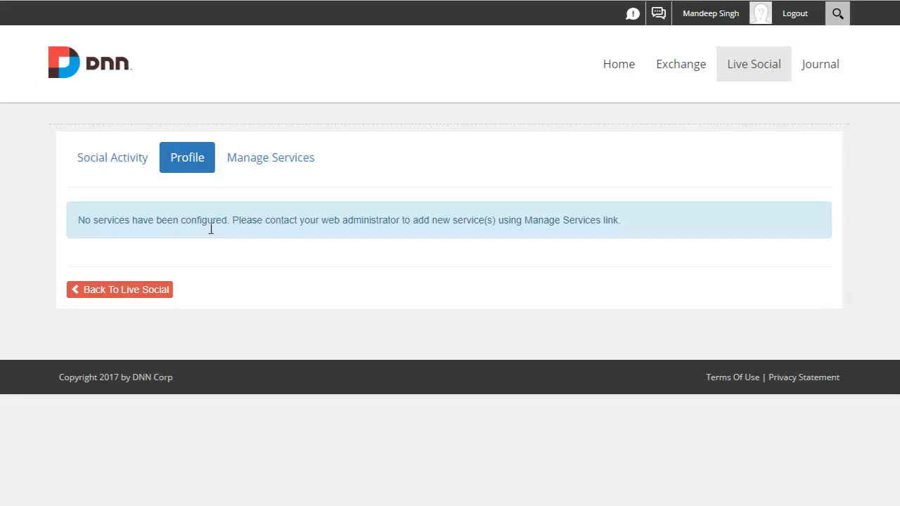
- Add DNN Journal as a Social Network service in Manage Services, scoped to Host (available to all sites), and save it
left_click(292, 167)
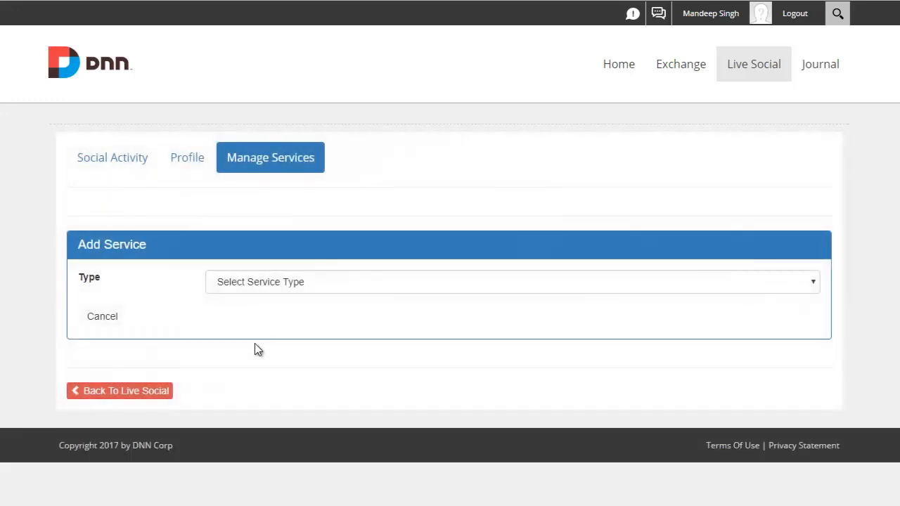
left_click(356, 289)
left_click(341, 325)
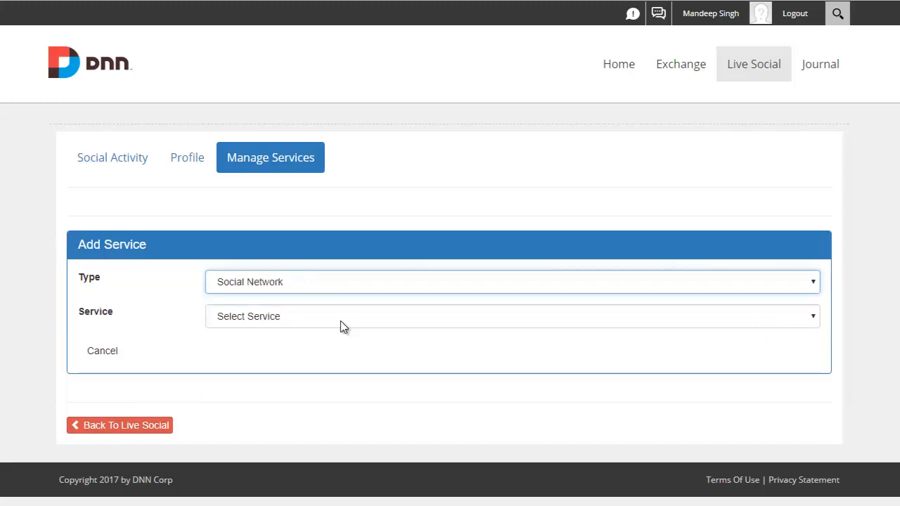
left_click(340, 326)
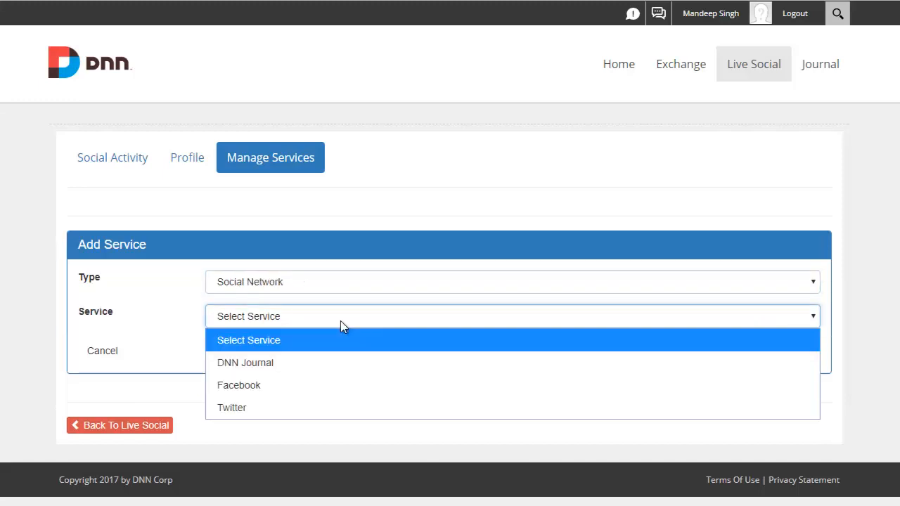
left_click(315, 370)
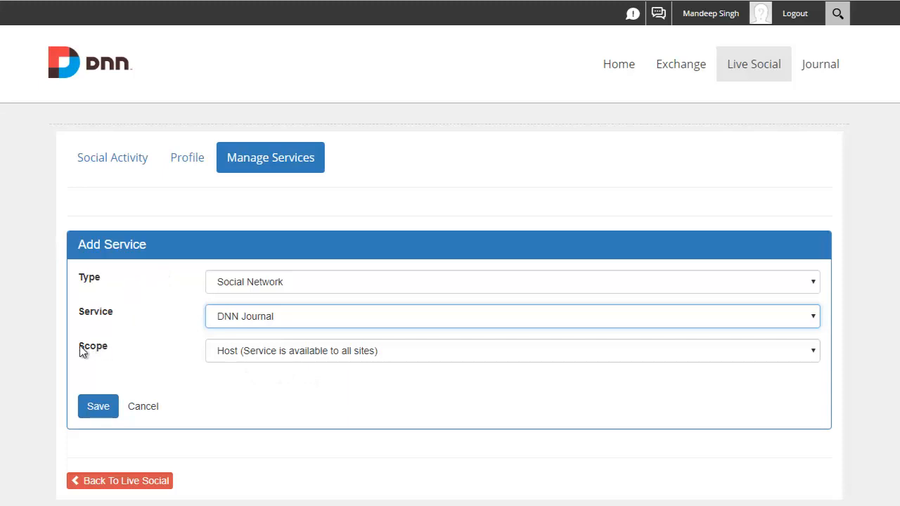
left_click(234, 355)
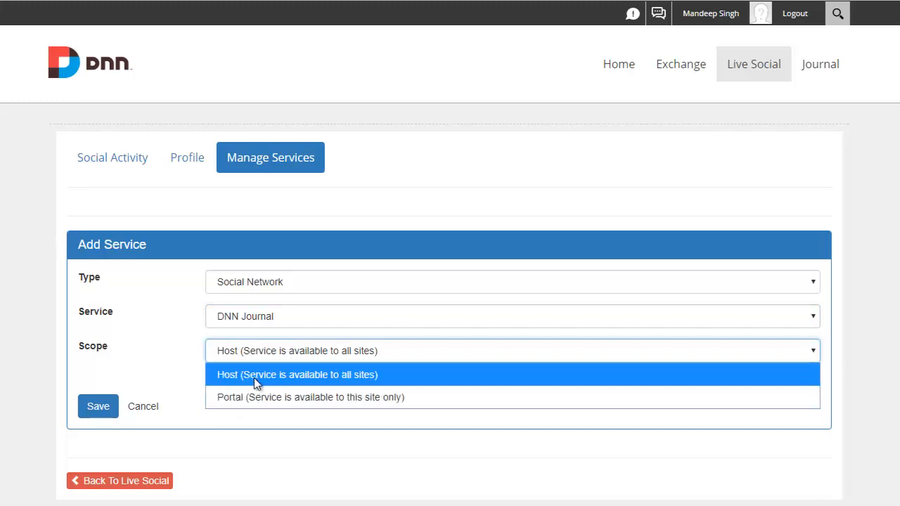
left_click(254, 378)
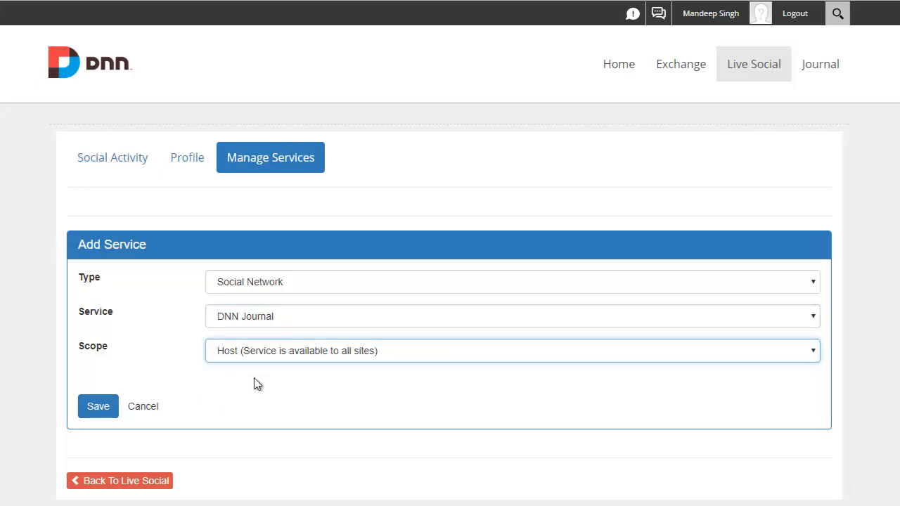
left_click(110, 400)
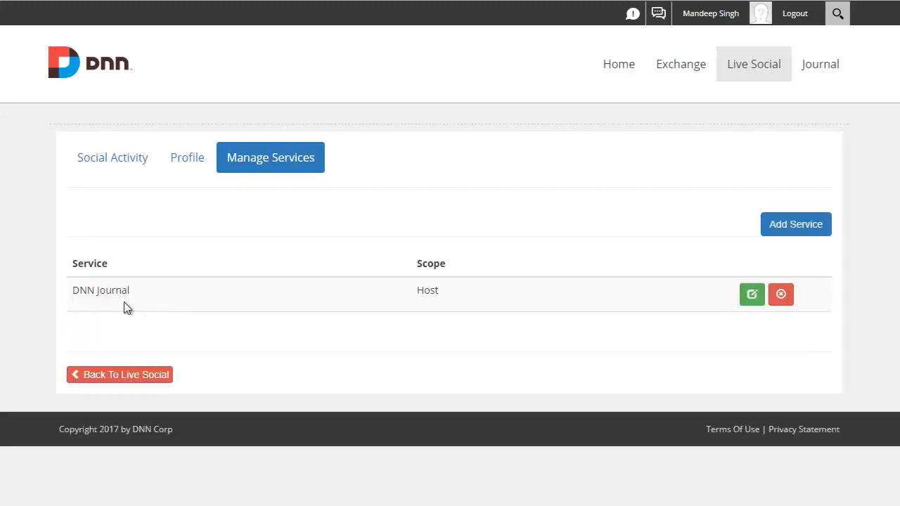
left_click(175, 303)
- Start adding another service with type Social Network and service Facebook
left_click(795, 223)
left_click(320, 285)
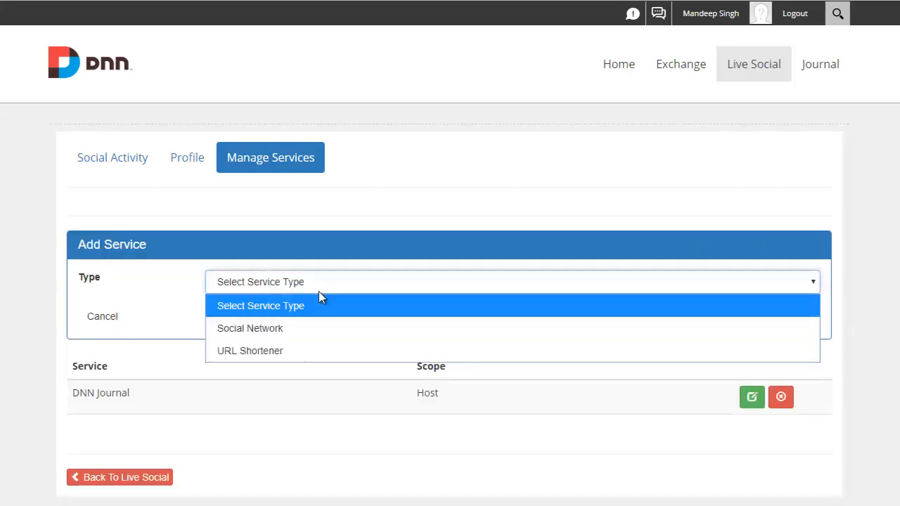
left_click(304, 324)
left_click(304, 318)
left_click(301, 384)
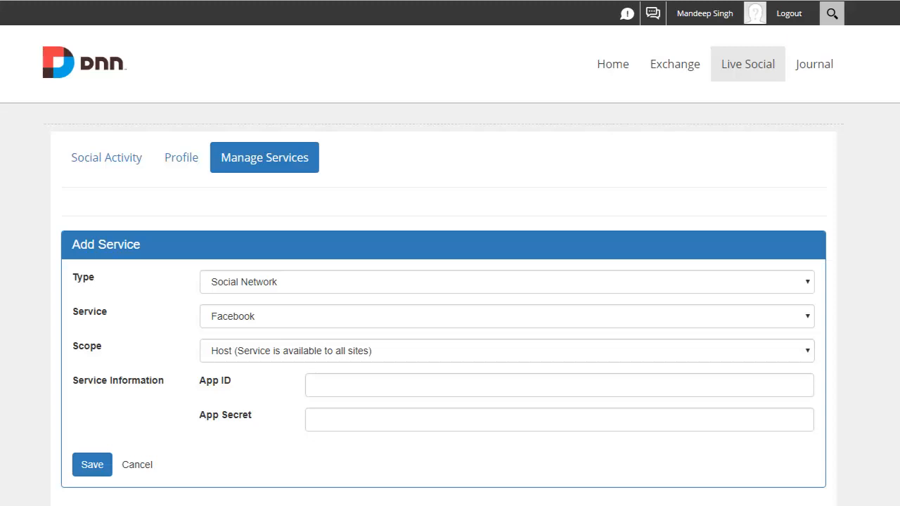
- Paste the Facebook App ID and App Secret into the service information and save the service
left_click(371, 380)
key("ctrl+v")
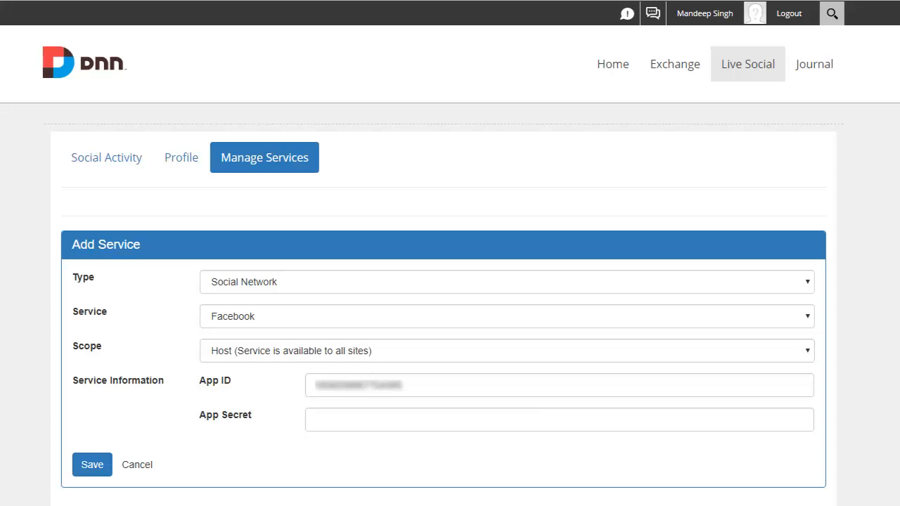
left_click(369, 420)
key("ctrl+v")
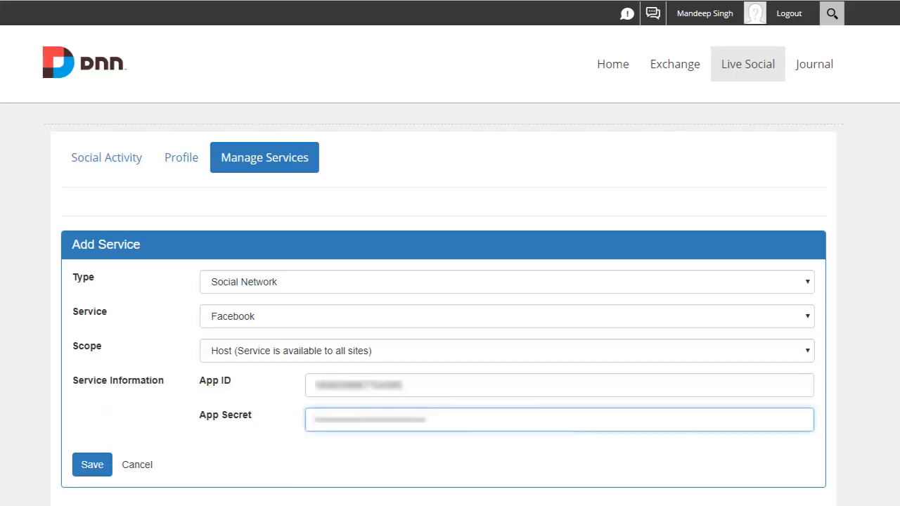
left_click(80, 472)
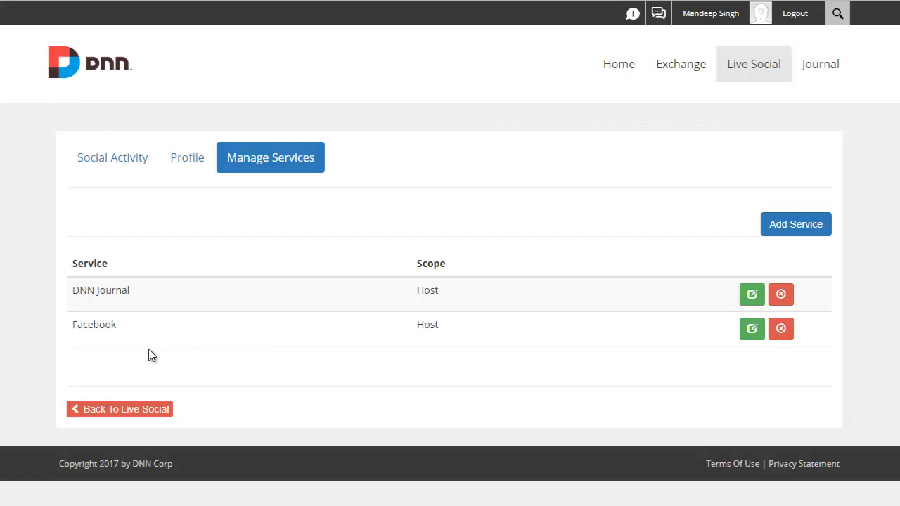
- Start adding another service with type Social Network and service Twitter
left_click(782, 231)
left_click(262, 285)
left_click(261, 328)
left_click(262, 322)
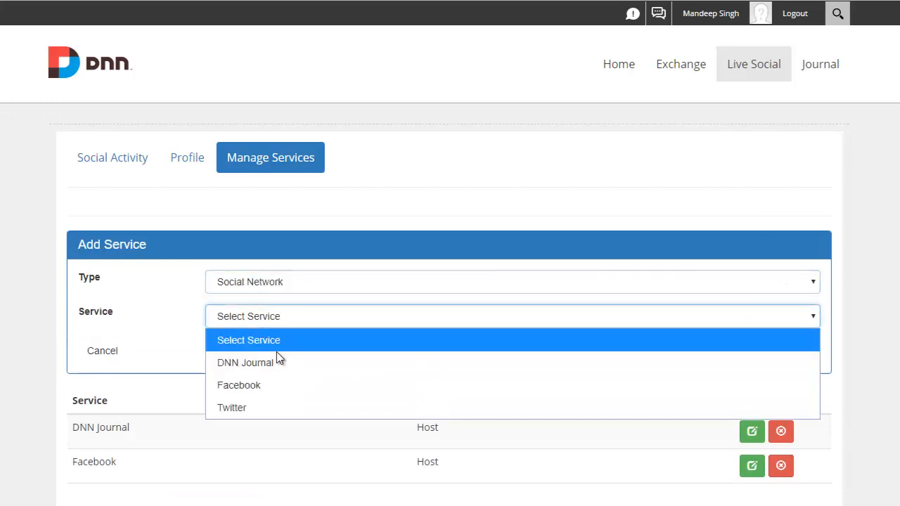
left_click(277, 410)
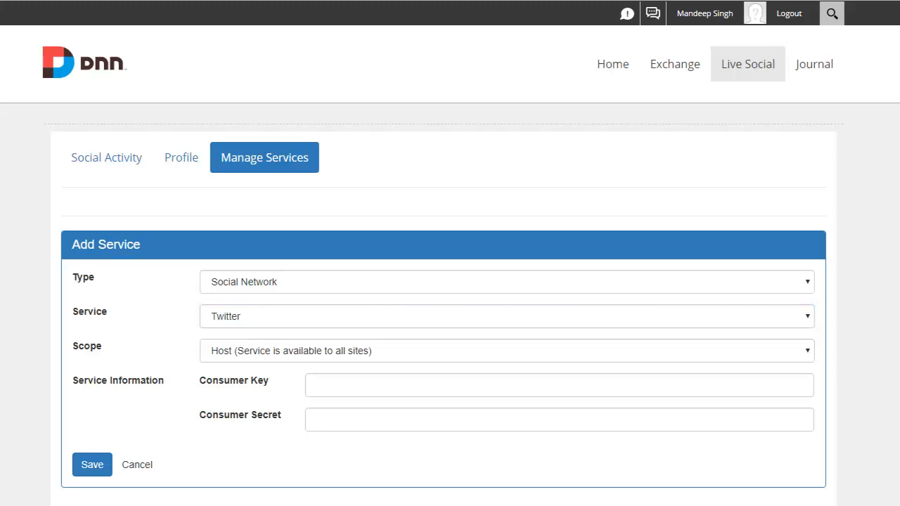
- Paste the Twitter Consumer Key and Consumer Secret into the service information and save the service
left_click(392, 389)
key("ctrl+v")
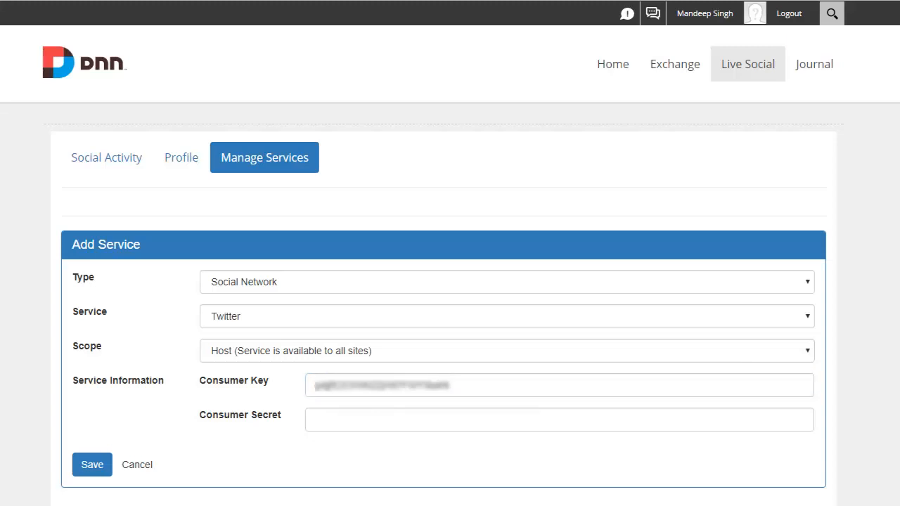
left_click(348, 422)
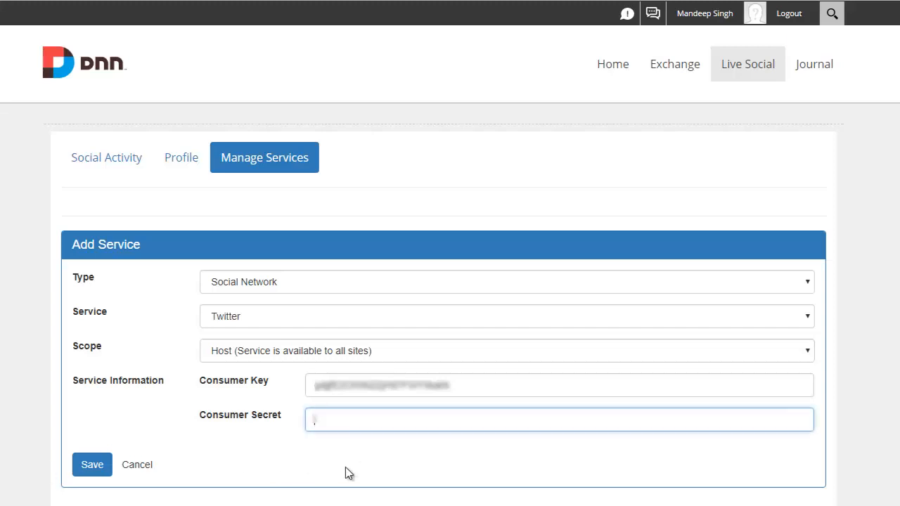
key("ctrl+v")
left_click(90, 468)
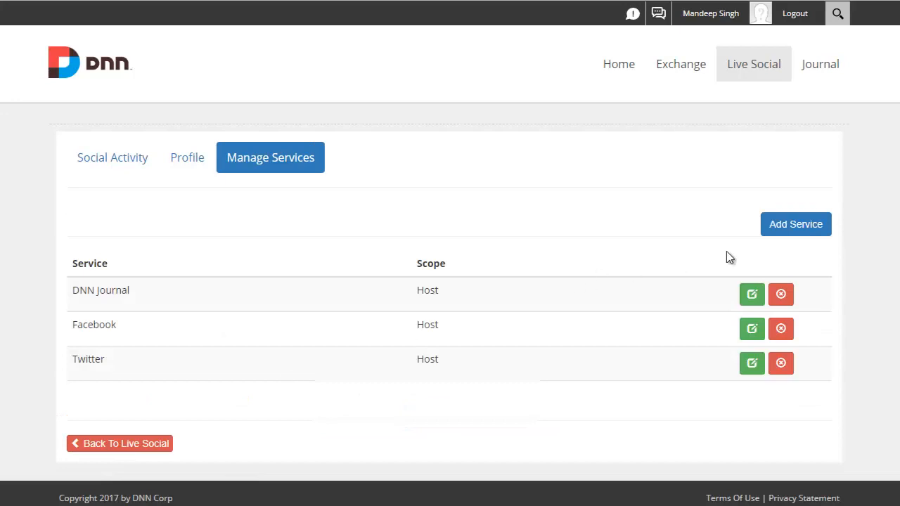
- Start adding another service with type URL Shortener and service Bitly
left_click(780, 235)
left_click(417, 290)
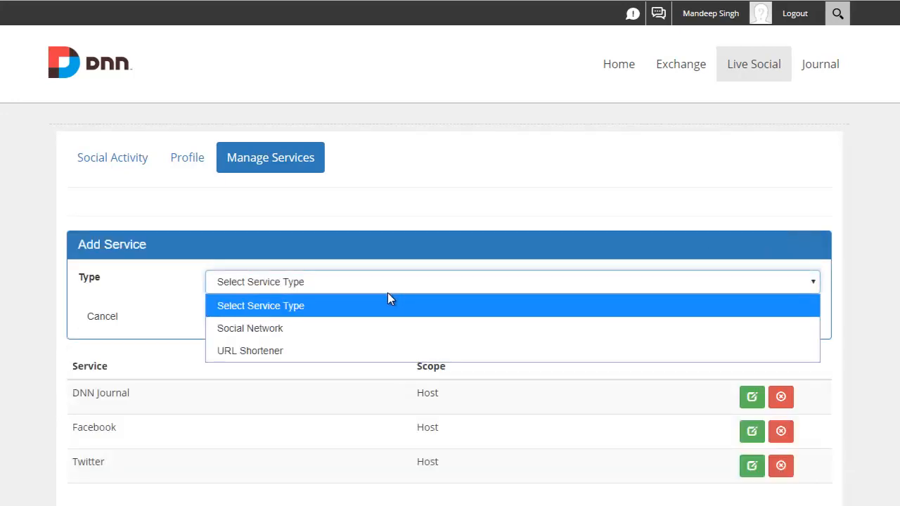
left_click(326, 351)
left_click(276, 324)
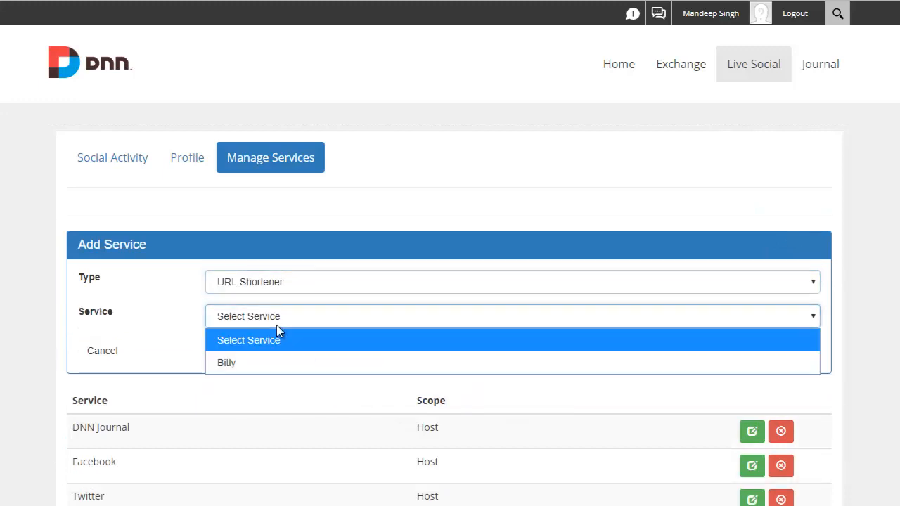
left_click(275, 364)
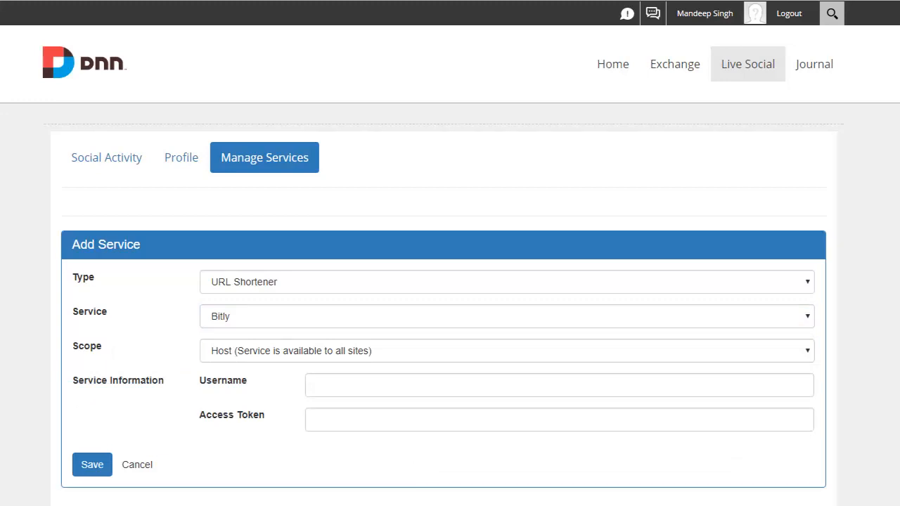
- Paste the Bitly account username and access token into the service information and save the service
left_click(354, 386)
key("ctrl+v")
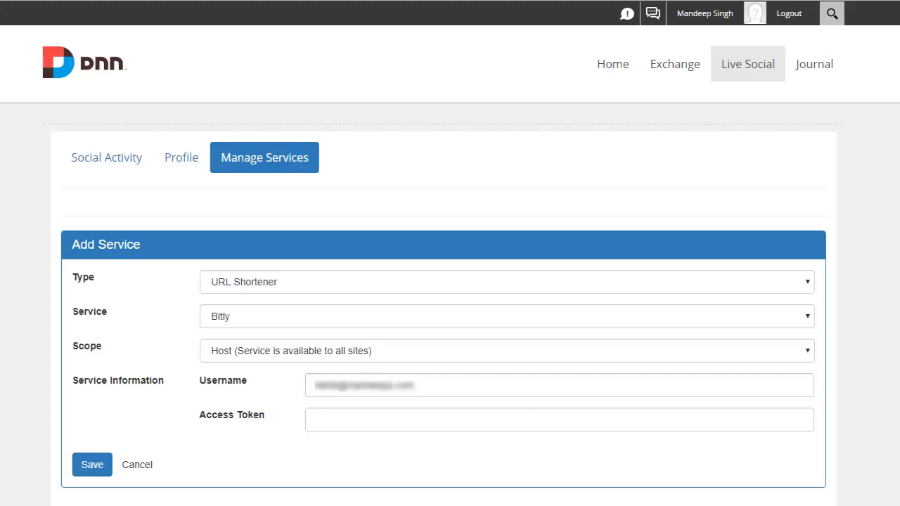
left_click(401, 426)
key("ctrl+v")
left_click(90, 466)
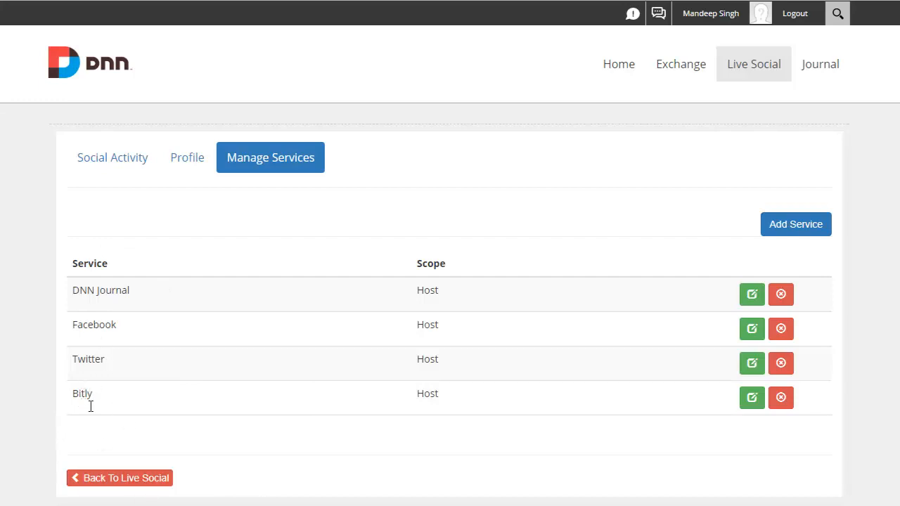
- Return to Live Social, open the SuperUser Account profile for management and add the DNN Journal service to it
left_click(158, 480)
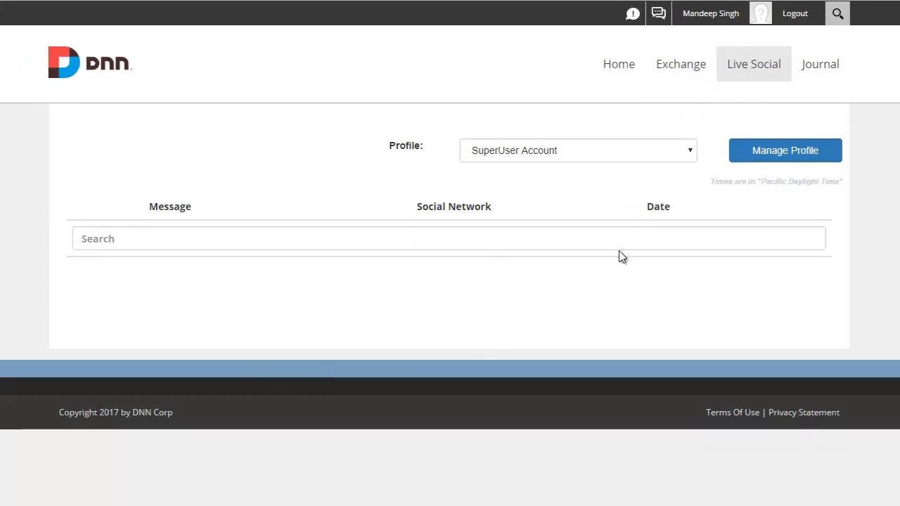
left_click(798, 153)
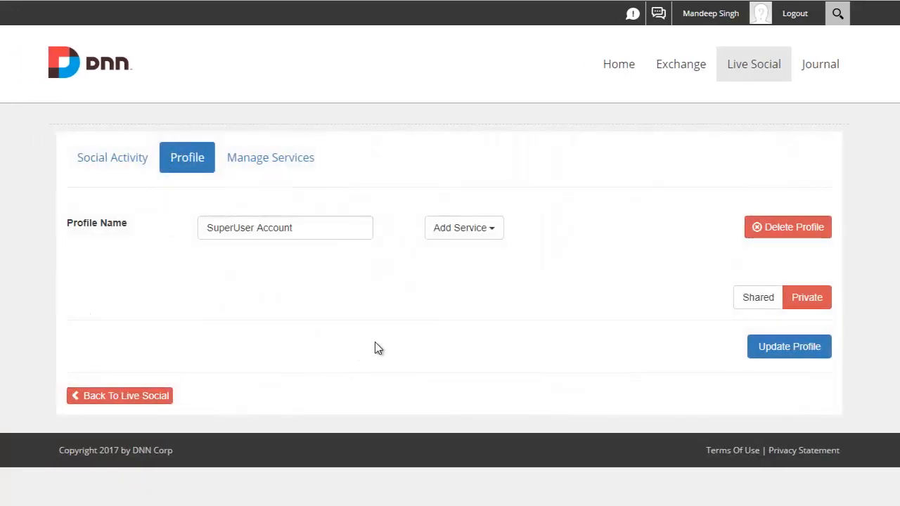
left_click(489, 237)
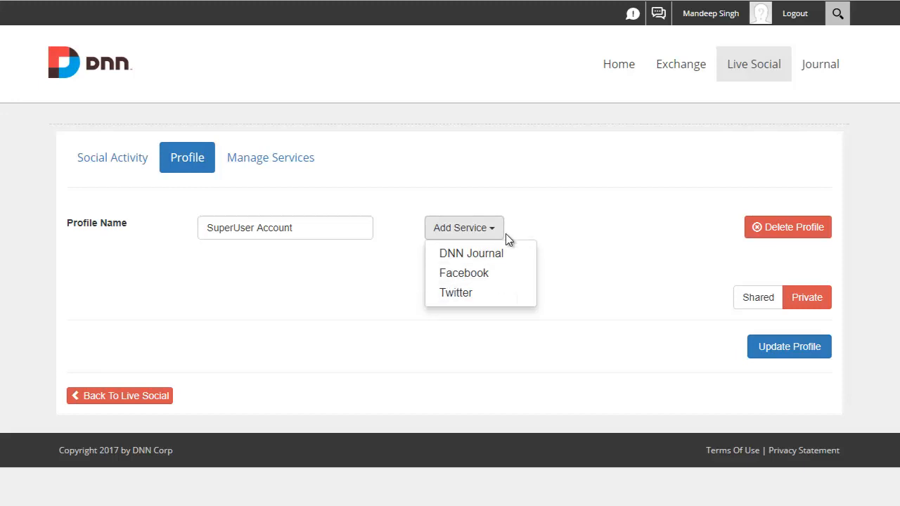
left_click(505, 254)
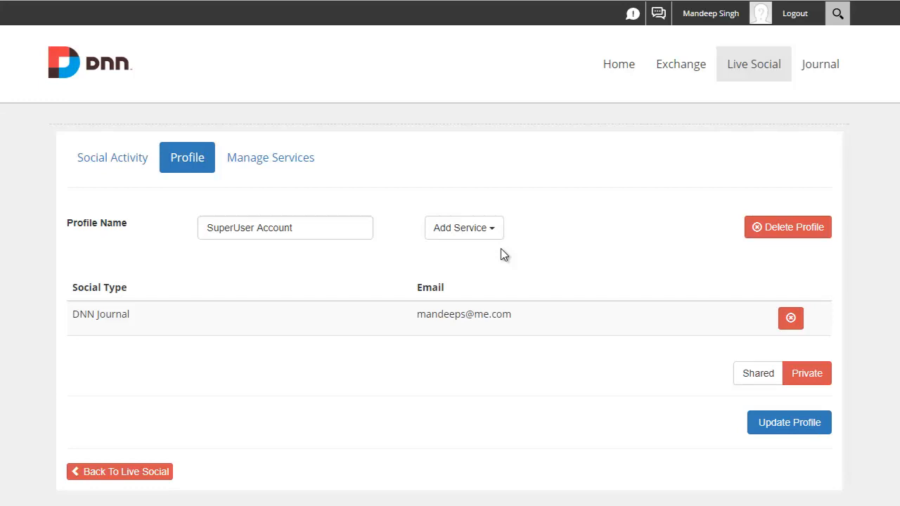
- Add the Facebook service to the profile and log into Facebook with the account's e-mail and password
left_click(501, 236)
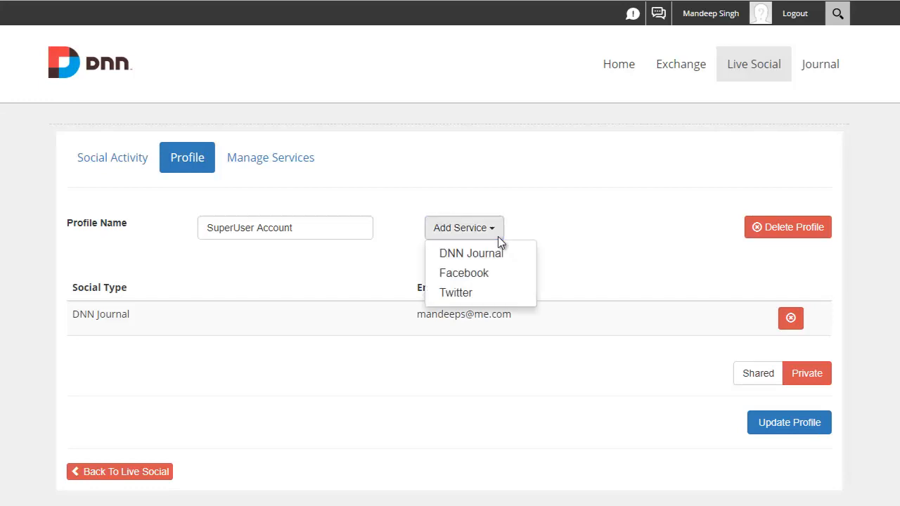
left_click(717, 273)
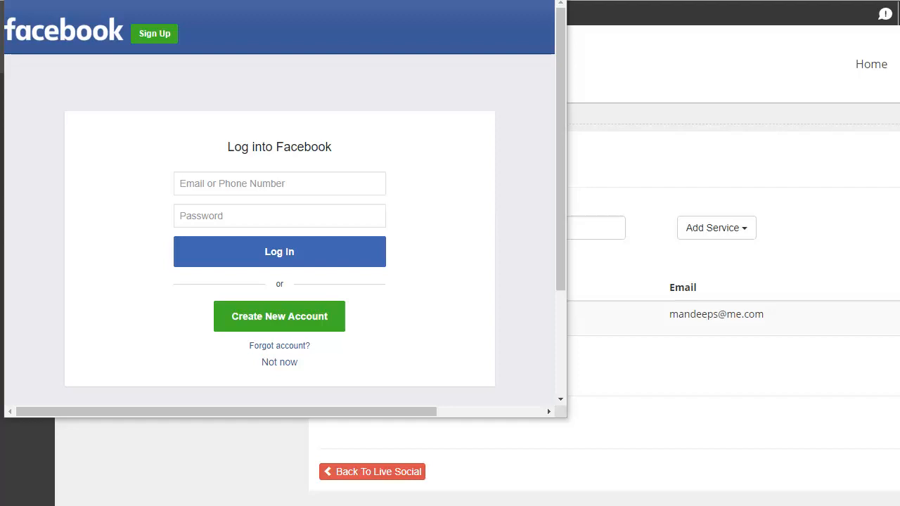
left_click(201, 193)
key("ctrl+v")
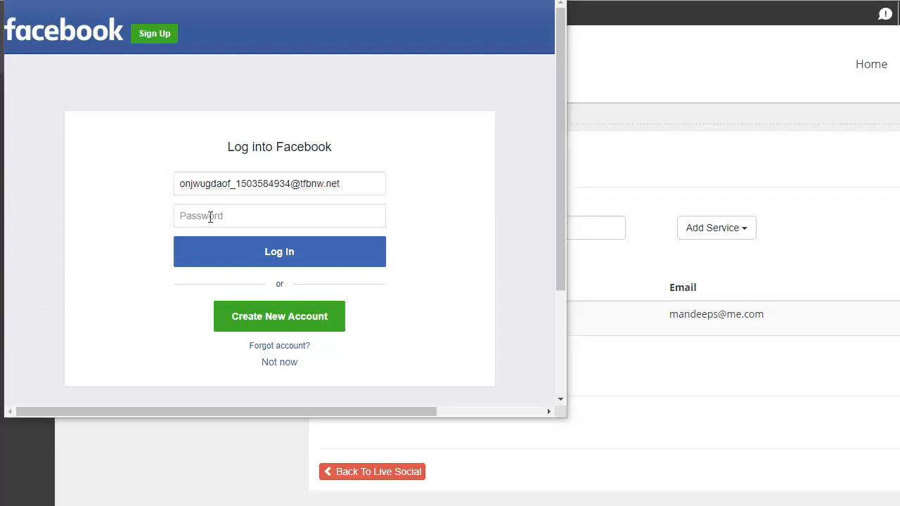
left_click(211, 216)
key("ctrl+v")
left_click(269, 254)
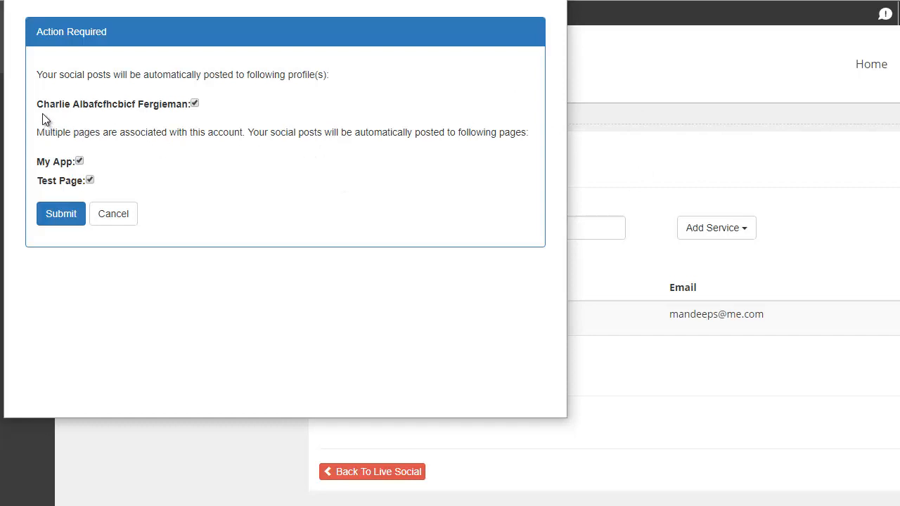
- Submit the Facebook posting targets with the personal profile and the My App and Test Page pages selected
left_click_drag(38, 105, 179, 103)
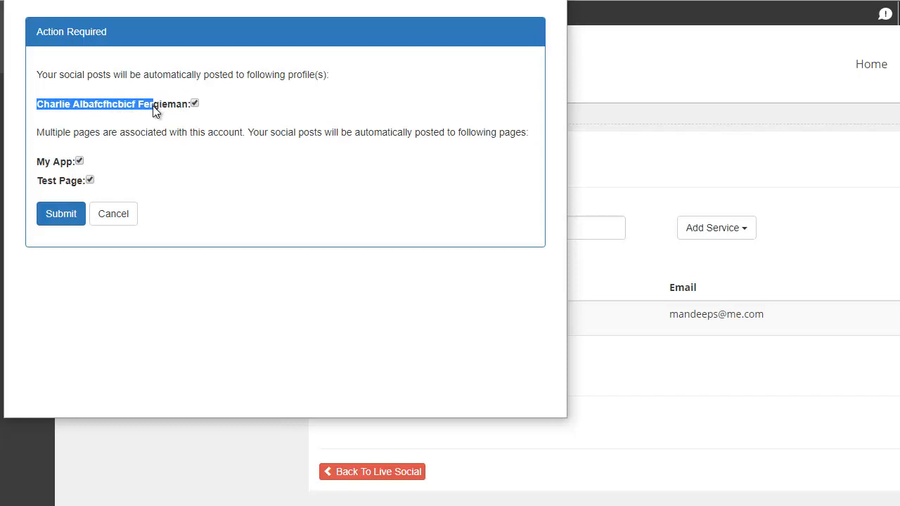
left_click(196, 105)
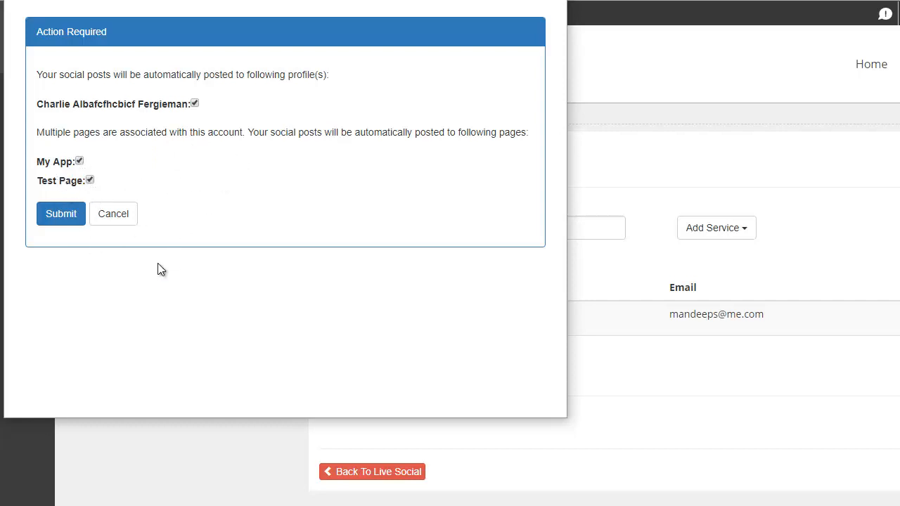
left_click(61, 214)
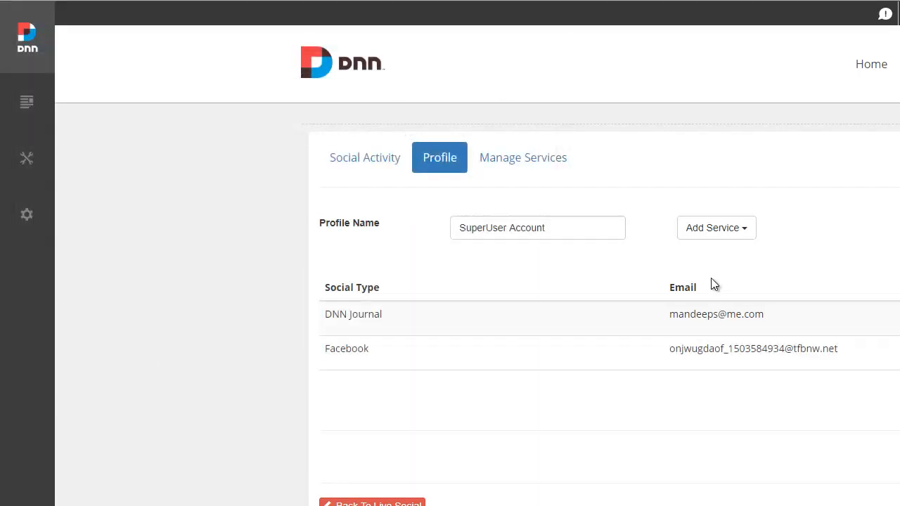
- Add the Twitter service to the profile and authorize Live Social Test with the account's username and password
left_click(712, 232)
left_click(693, 294)
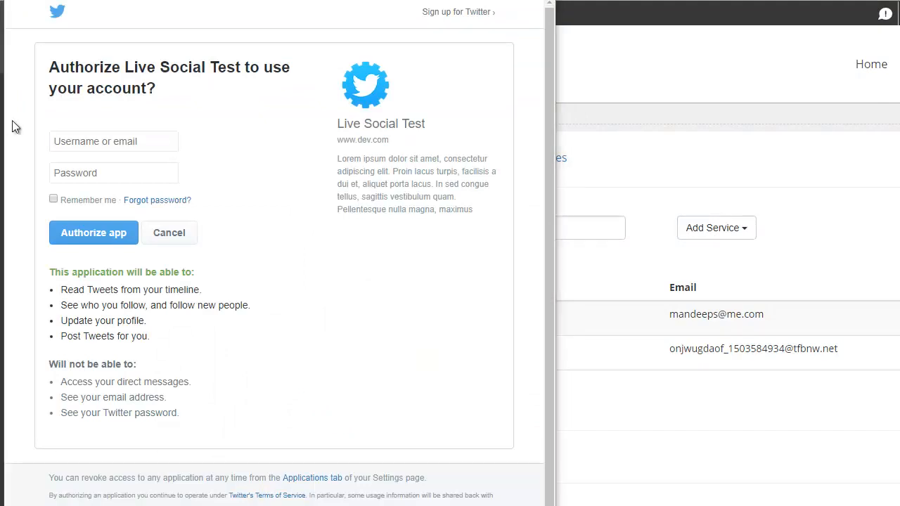
left_click(166, 139)
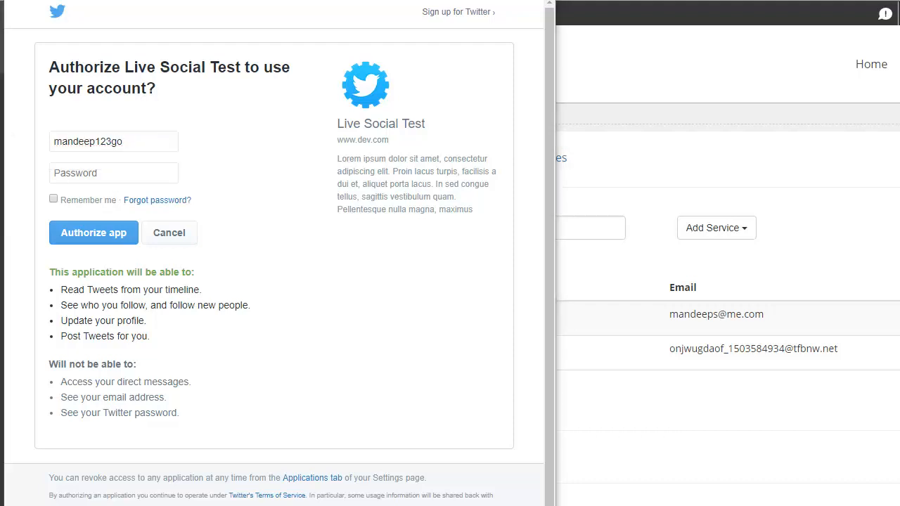
left_click(116, 172)
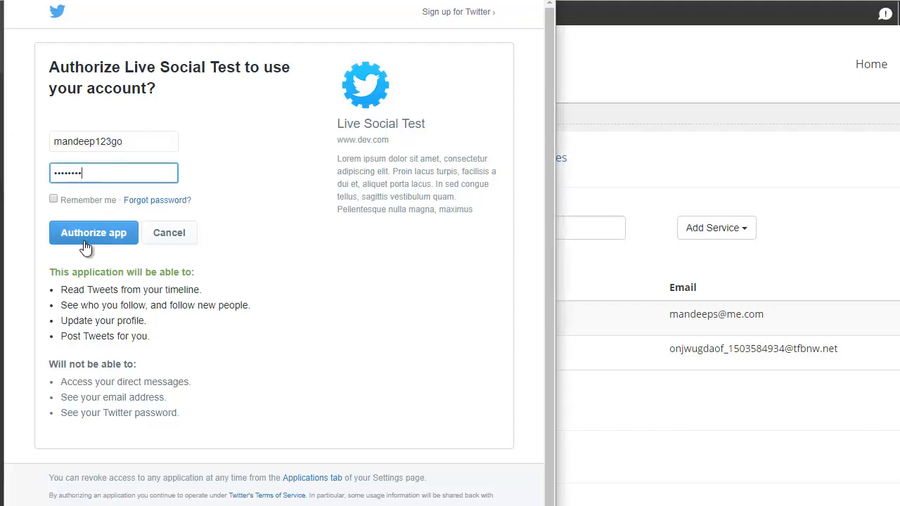
left_click(90, 238)
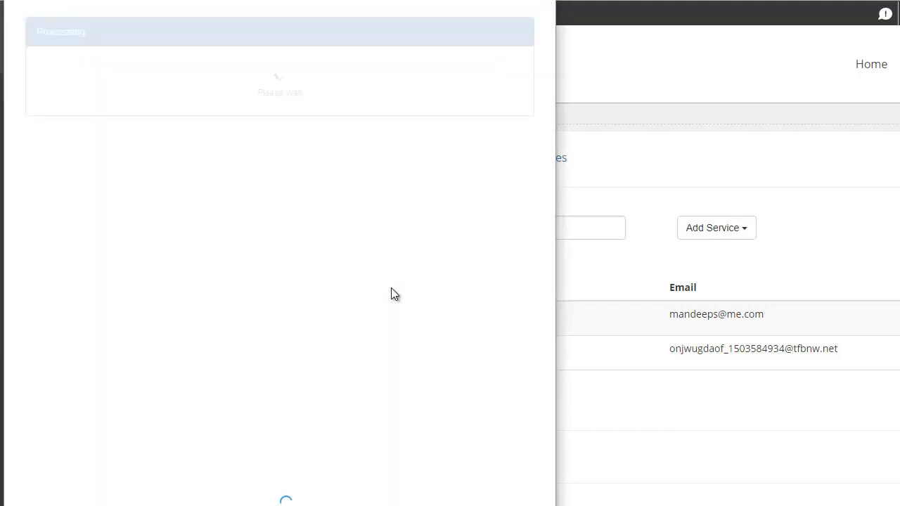
- Return to Live Social and start a new post for the SuperUser Account profile
scroll(20, 123, "down", 3)
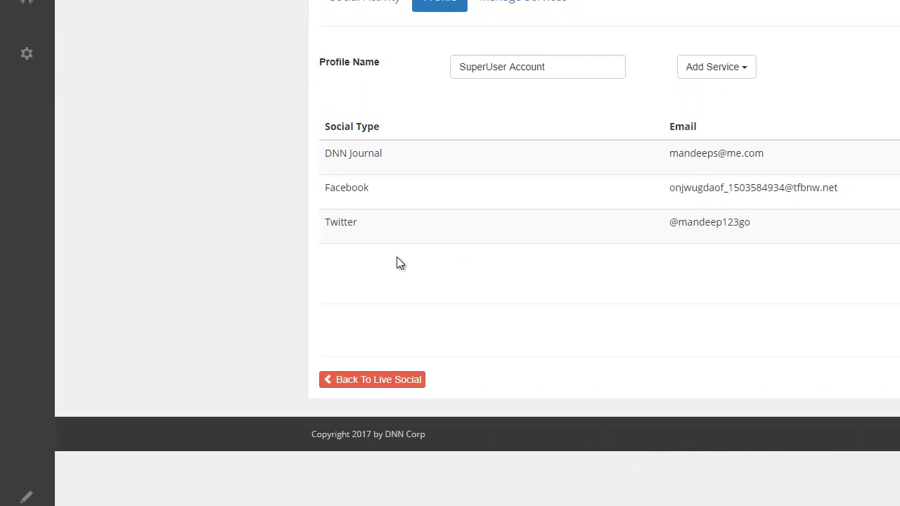
left_click(207, 429)
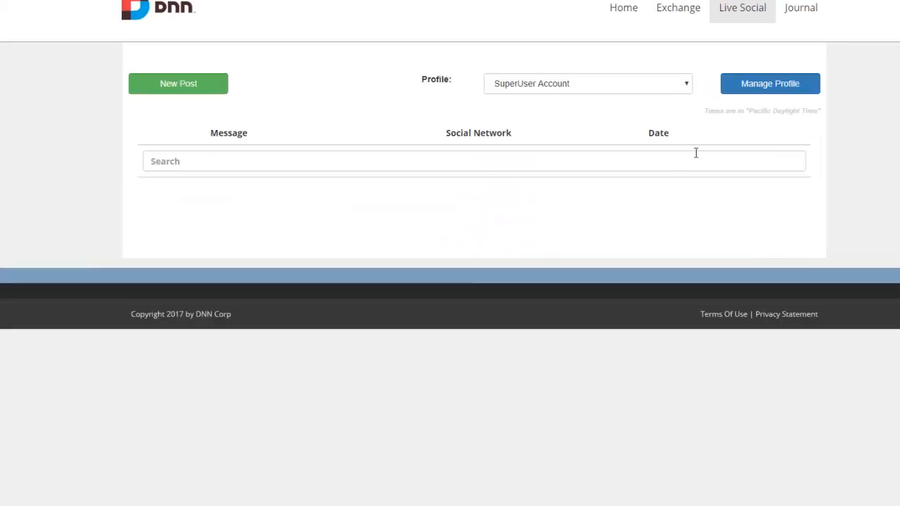
left_click(166, 95)
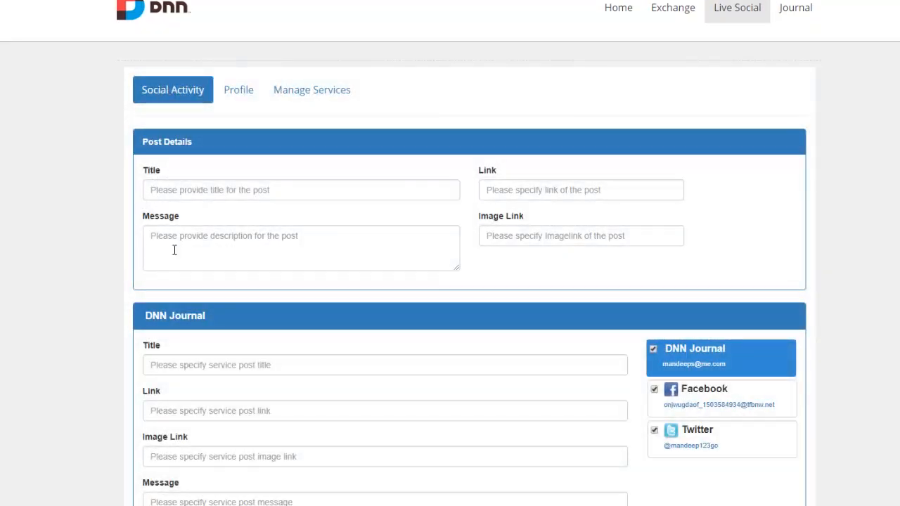
scroll(555, 211, "down", 2)
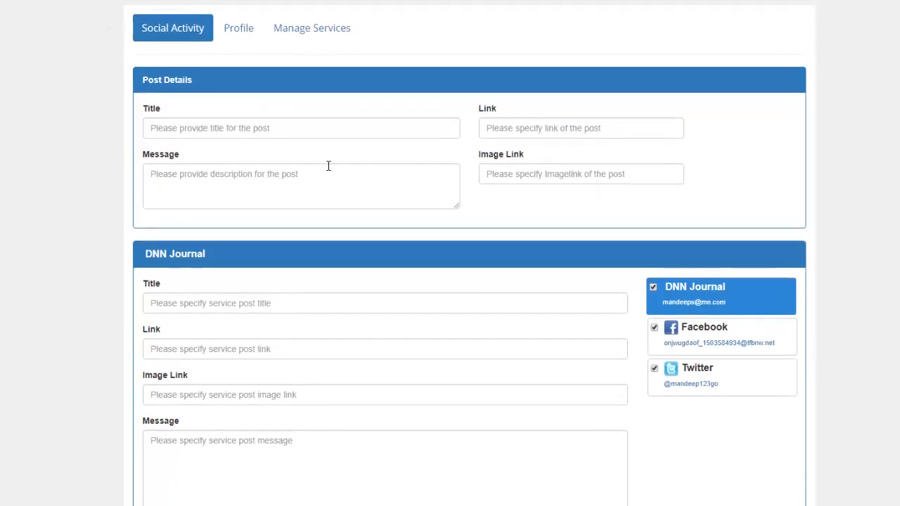
scroll(504, 173, "down", 2)
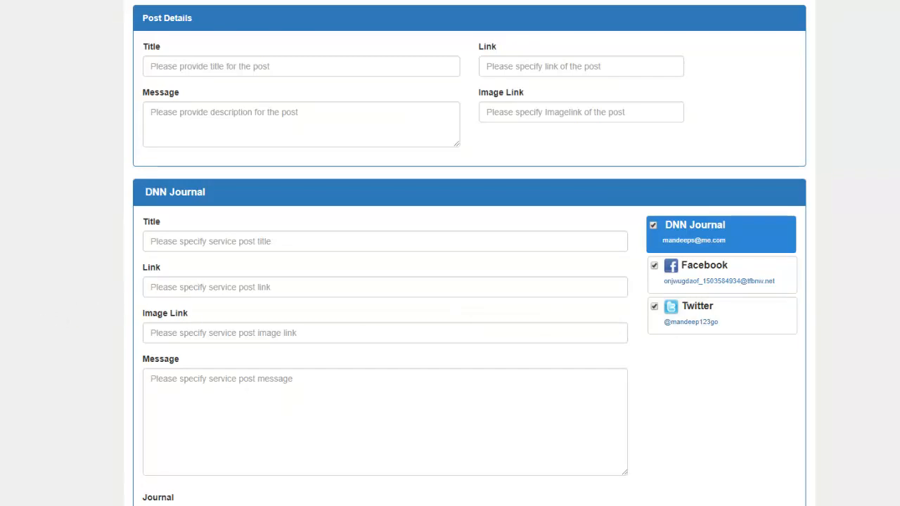
- Title the post "Live Social" and paste the message "An integrated user interface to publish or schedule updates across multiple social networks"
left_click(181, 66)
type("Live Social")
left_click(88, 127)
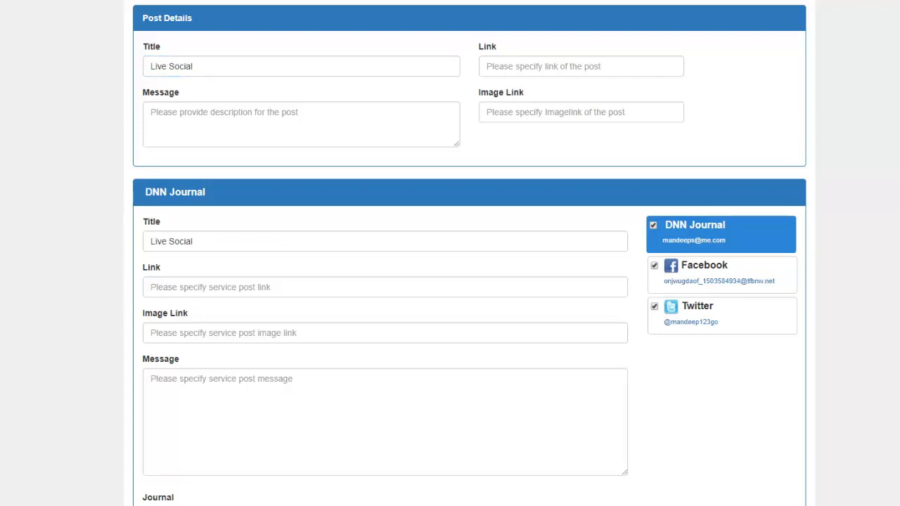
left_click(207, 140)
type("An integrated user interface to publish or schedule updates across multiple social networks")
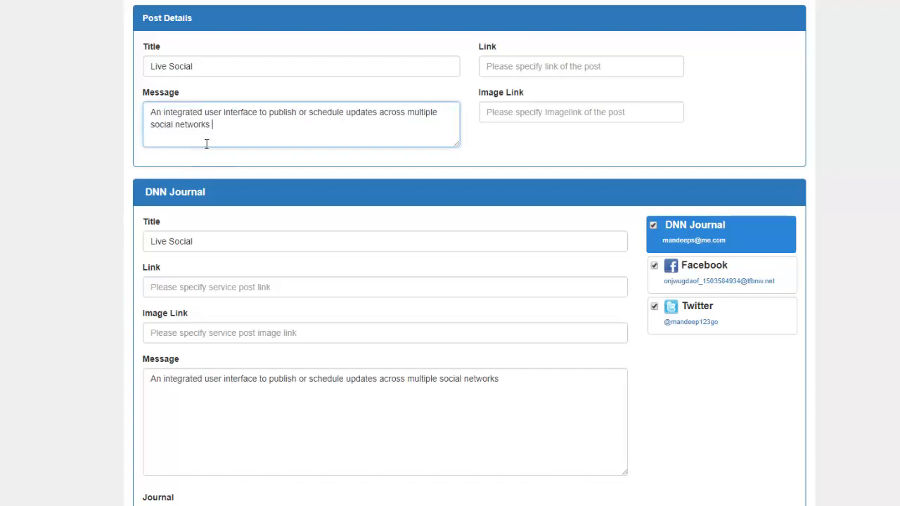
key("Tab")
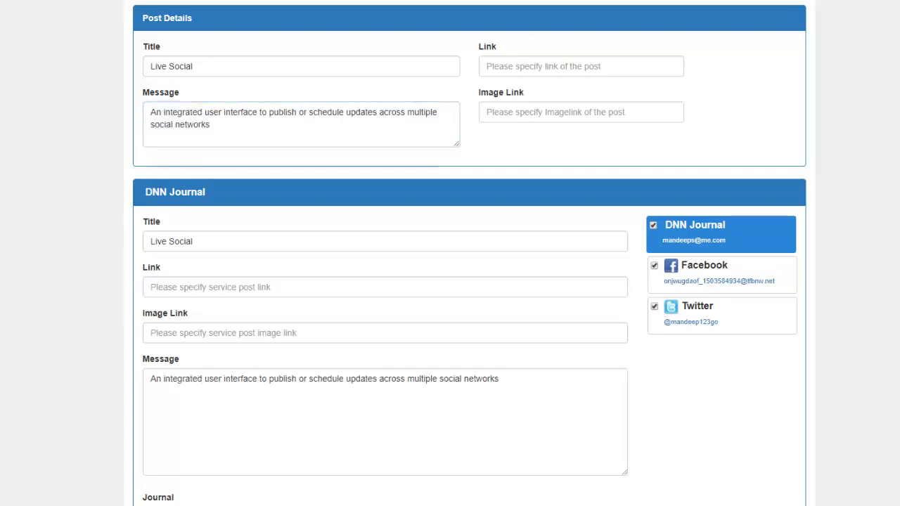
left_click(520, 66)
type("https://www.mandeeps.com/products/dnn-modules/live-social")
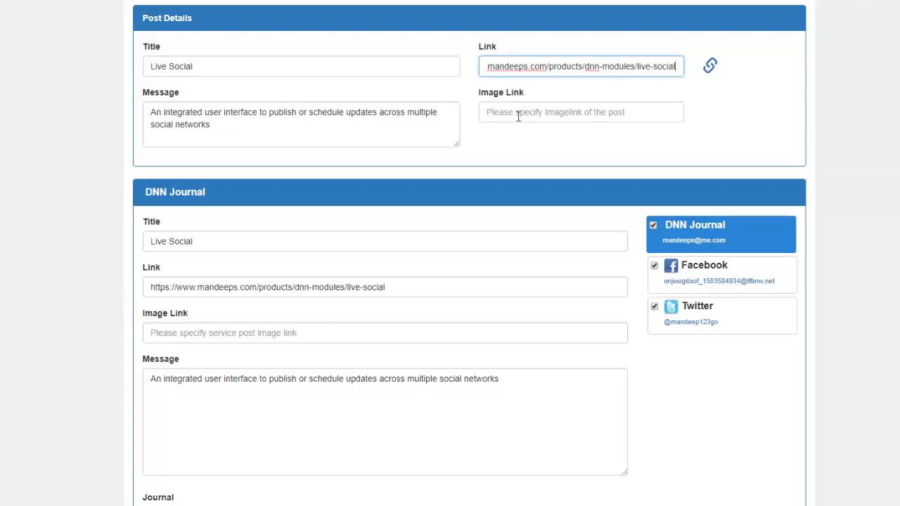
left_click(710, 67)
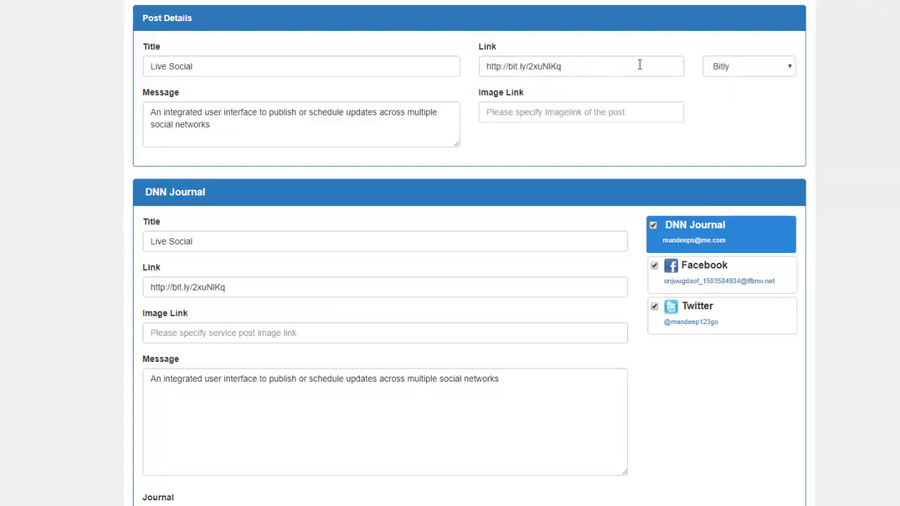
left_click(740, 69)
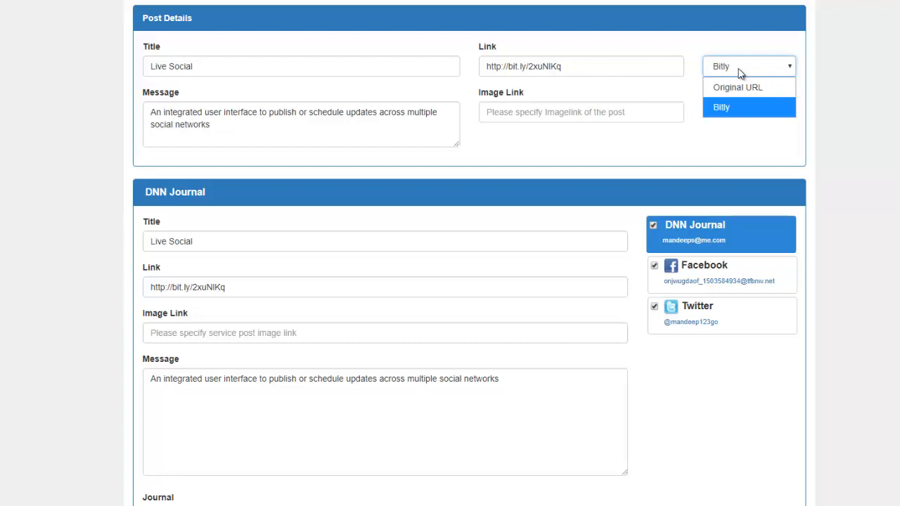
left_click(740, 72)
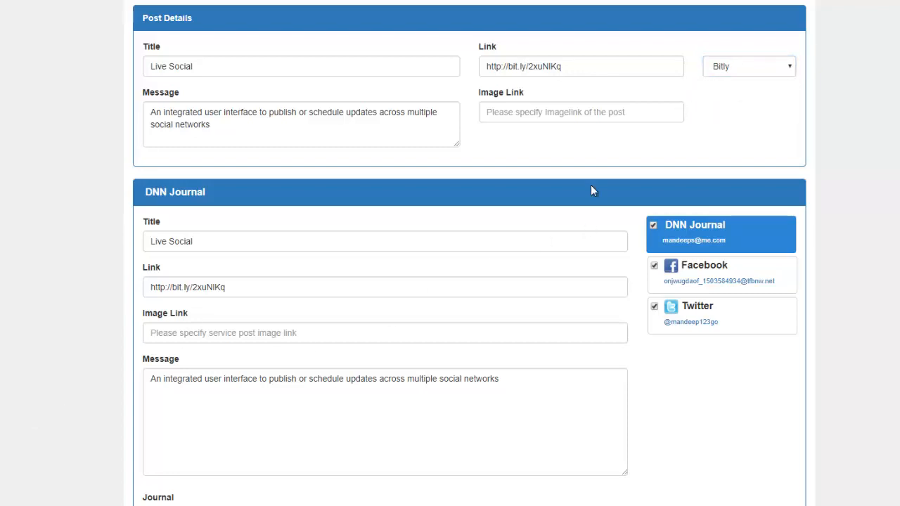
left_click(556, 114)
type("https://www.mandeeps.com/portals/0/Shared/Images/Logos/live-social.jpg")
left_click(619, 169)
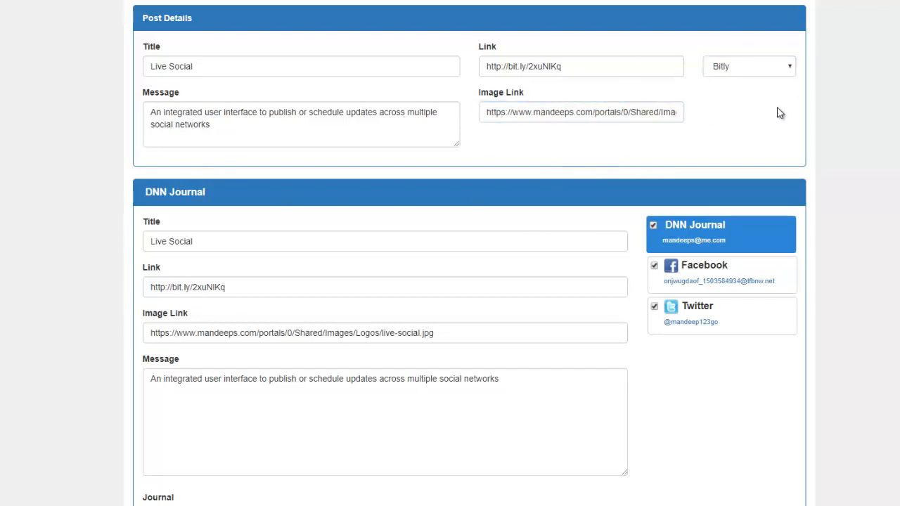
- Open the Facebook version of the post and toggle the My App and Test Page posting targets
scroll(510, 130, "down", 1)
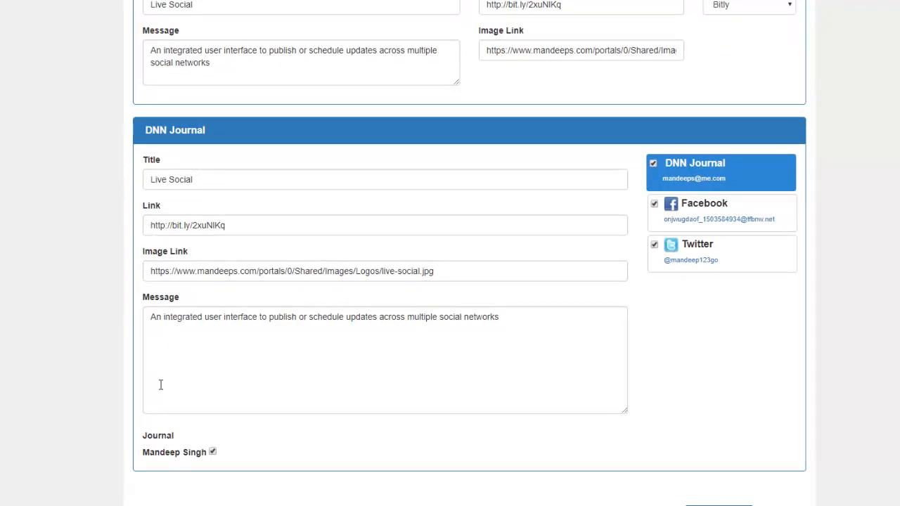
left_click(744, 225)
scroll(651, 292, "down", 1)
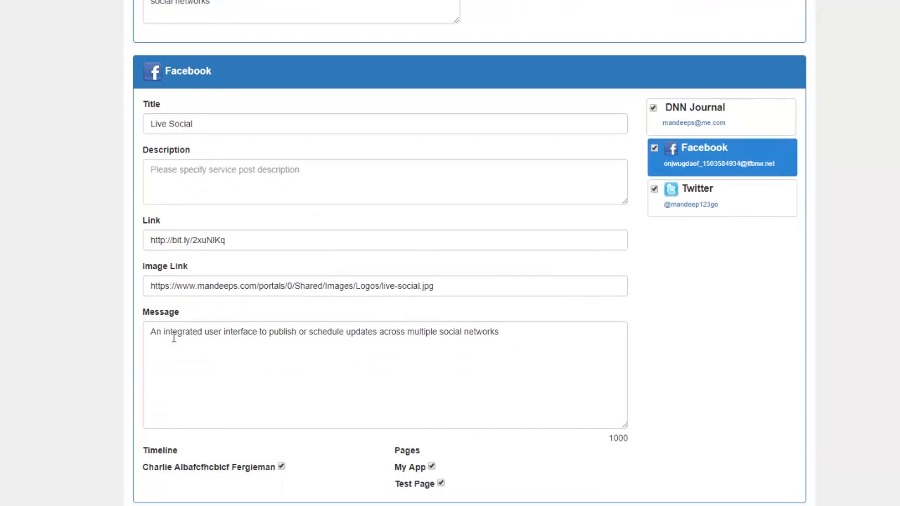
scroll(177, 342, "down", 1)
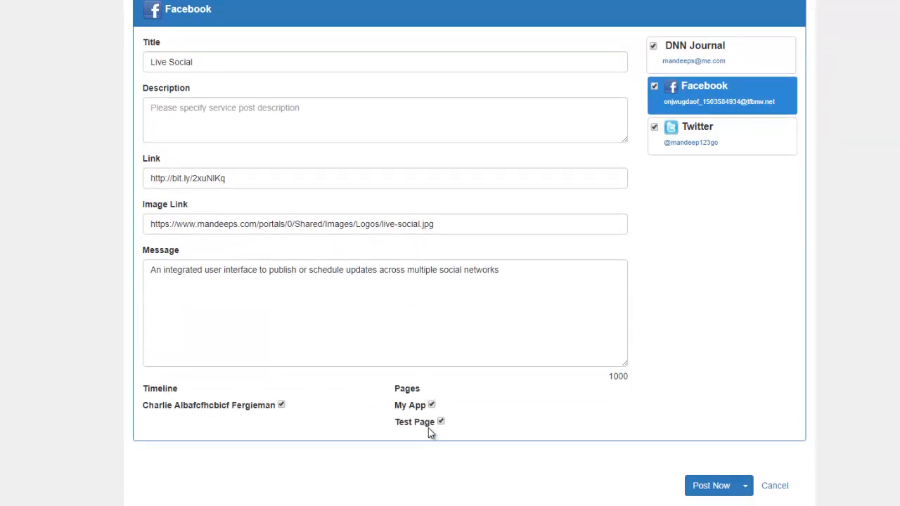
left_click(431, 407)
left_click(441, 423)
- Open the Twitter version of the post and examine its message, shortened link and remaining character count
left_click(734, 144)
left_click(438, 322)
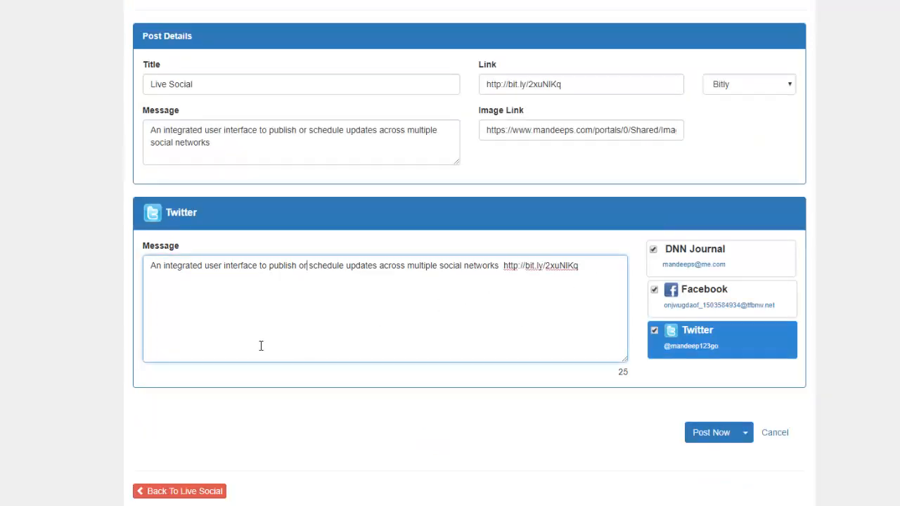
double_click(531, 266)
double_click(622, 372)
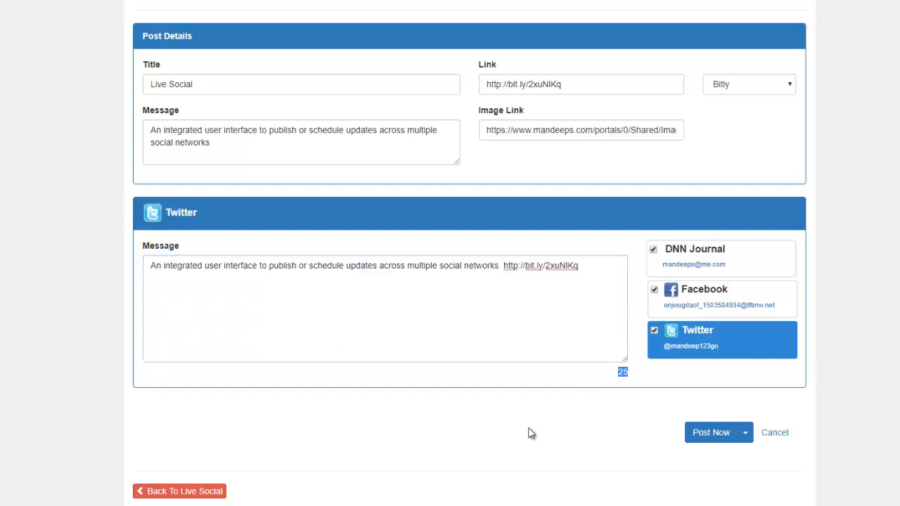
double_click(213, 131)
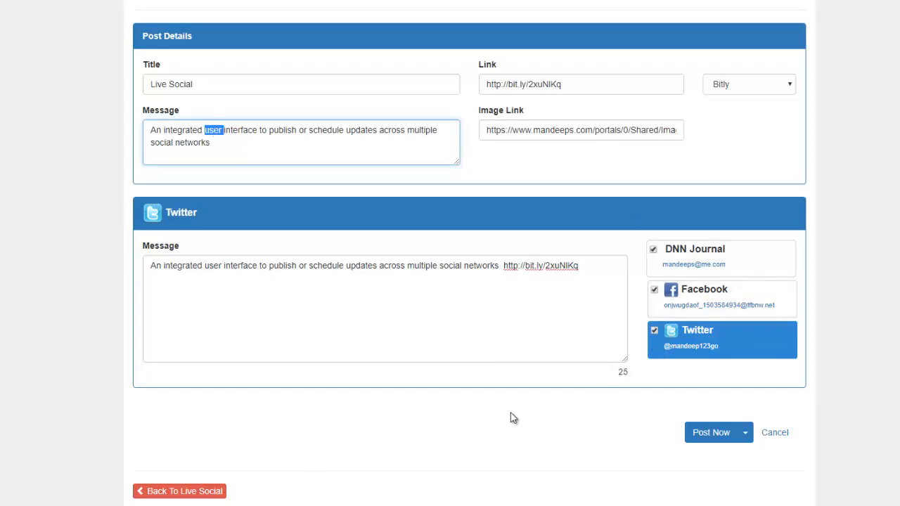
- Switch the post to scheduled publishing, inspect the date and time fields, and return to immediate posting
left_click(746, 433)
left_click(747, 435)
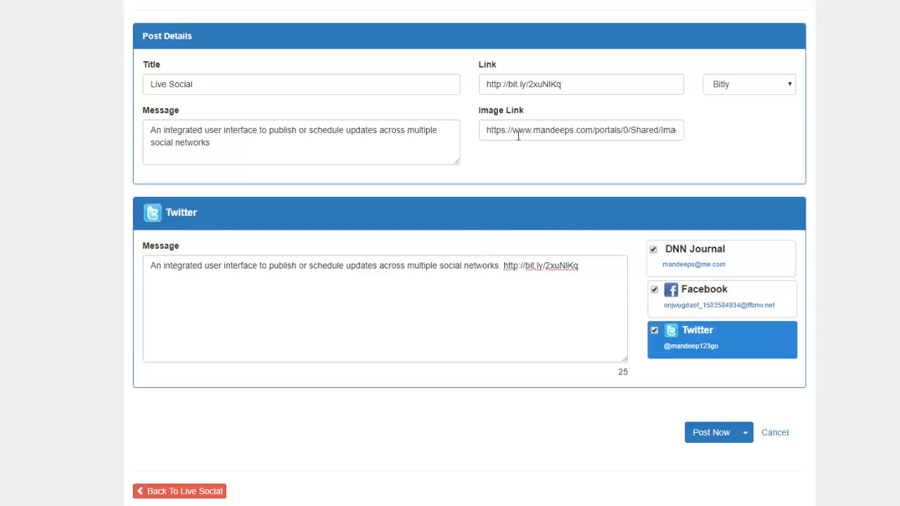
left_click(744, 434)
left_click(744, 471)
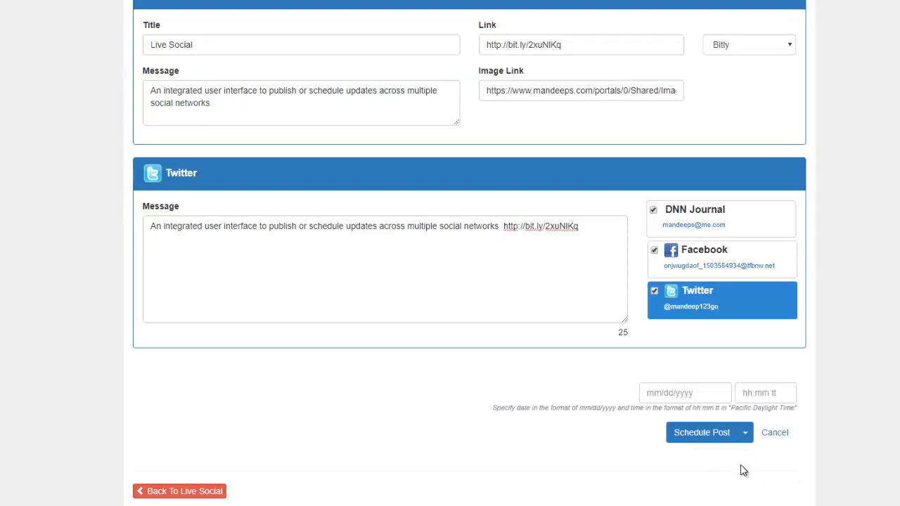
left_click(702, 393)
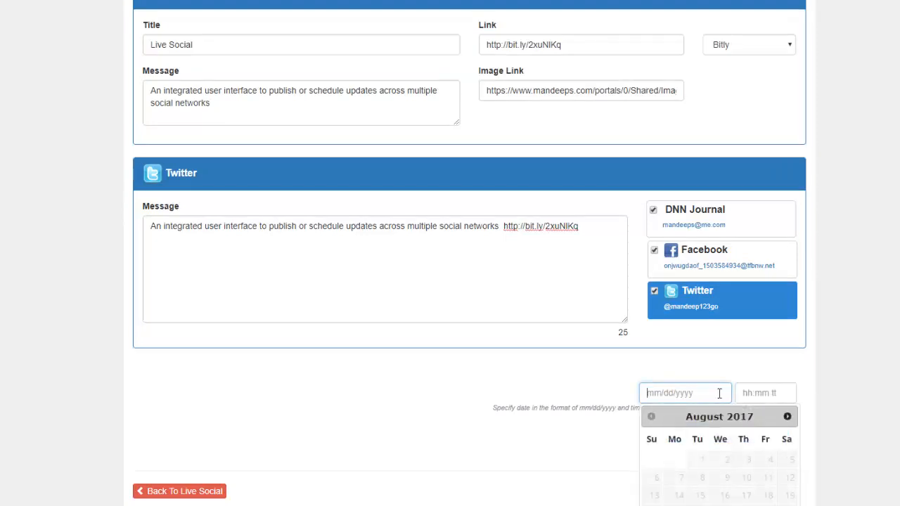
left_click(765, 393)
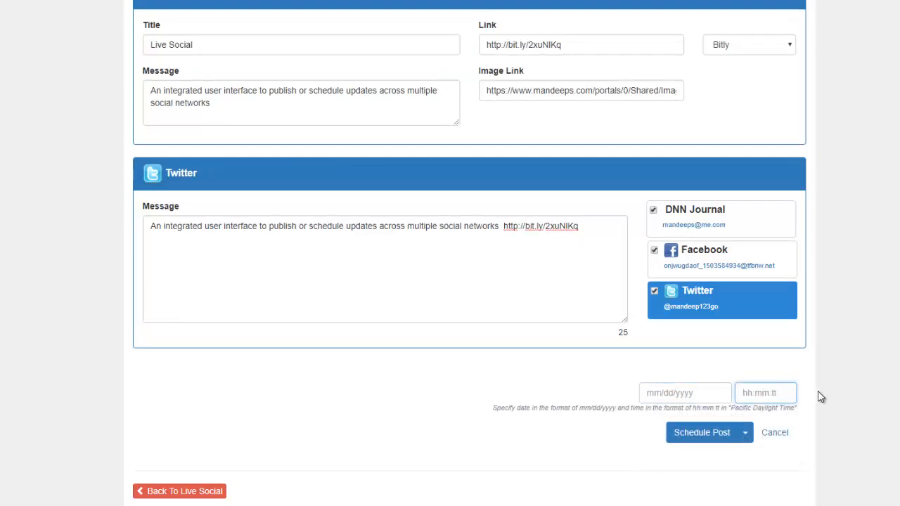
left_click(746, 437)
left_click(732, 455)
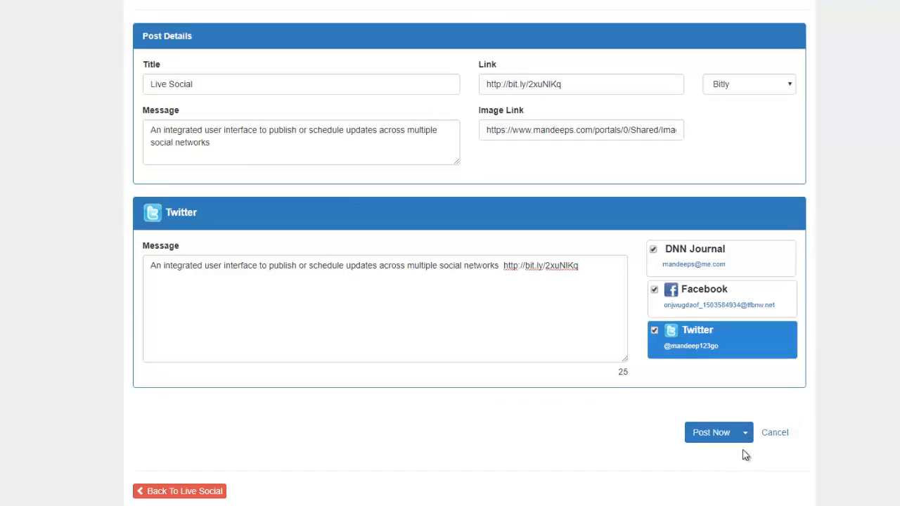
- Publish the post immediately to the selected services and reload the Live Social page
left_click(715, 438)
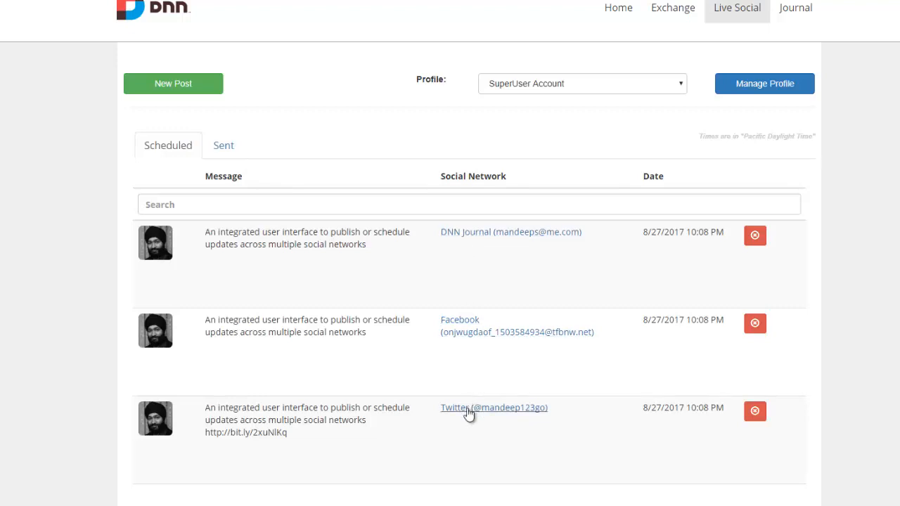
right_click(63, 149)
left_click(77, 188)
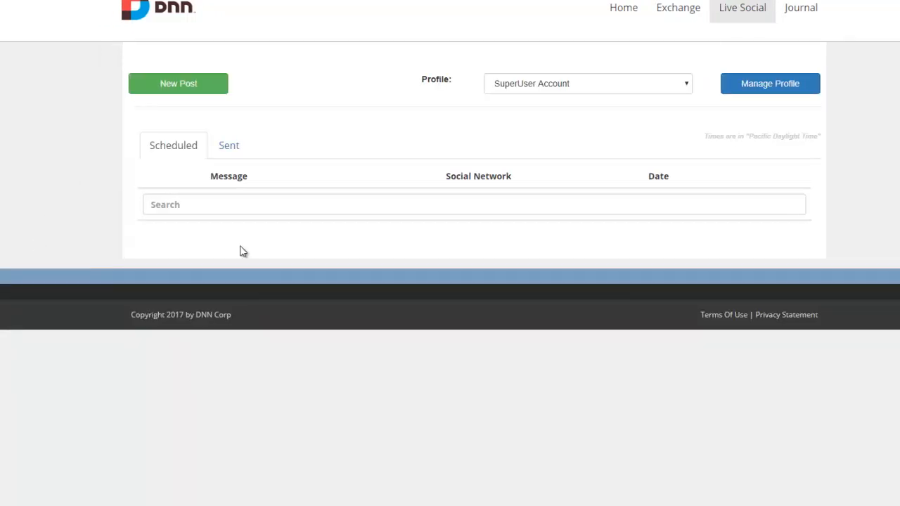
- Review the sent posts in Live Social and return to the scheduled posts
left_click(228, 147)
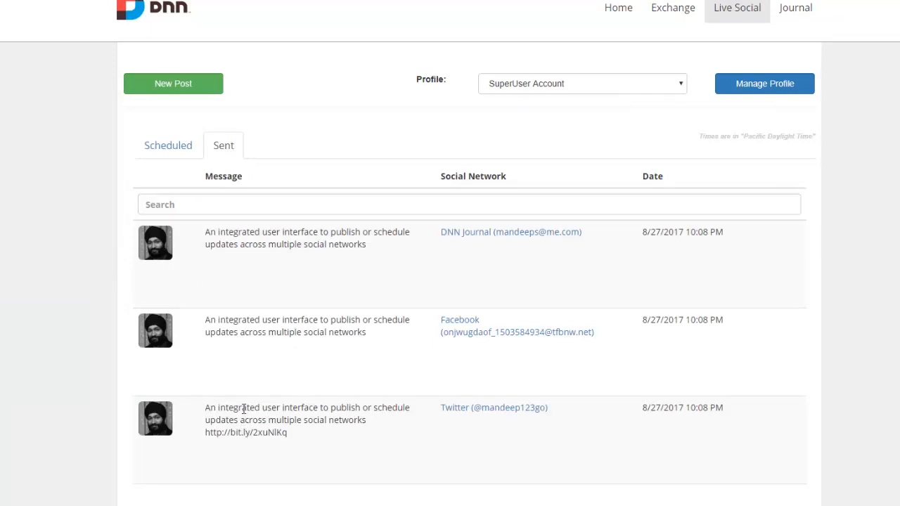
left_click(173, 140)
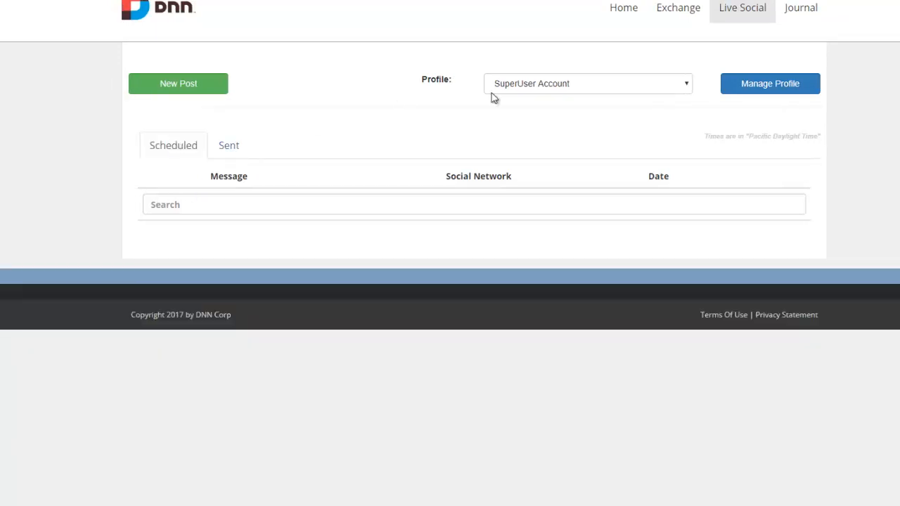
- Open the DNN Journal page in a new browser tab and examine the published Live Social entry's text
right_click(804, 20)
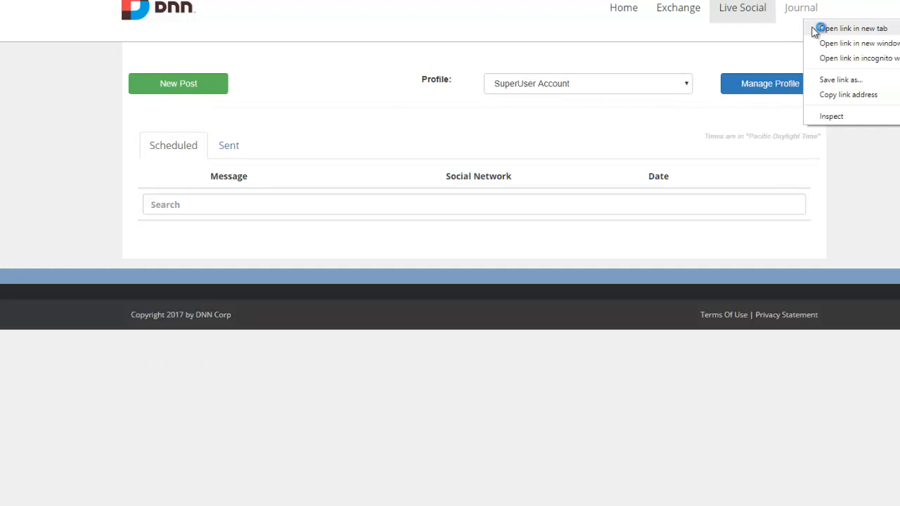
left_click(816, 28)
key("ctrl+Tab")
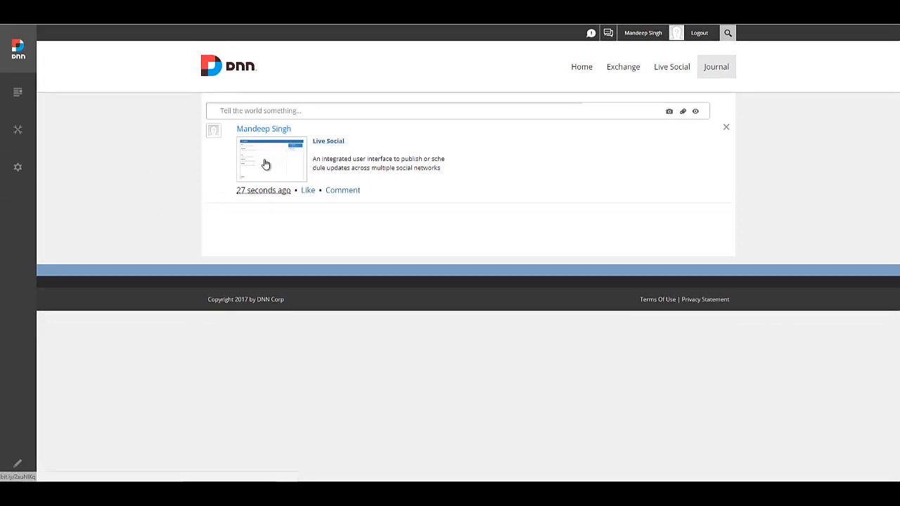
double_click(381, 162)
triple_click(381, 162)
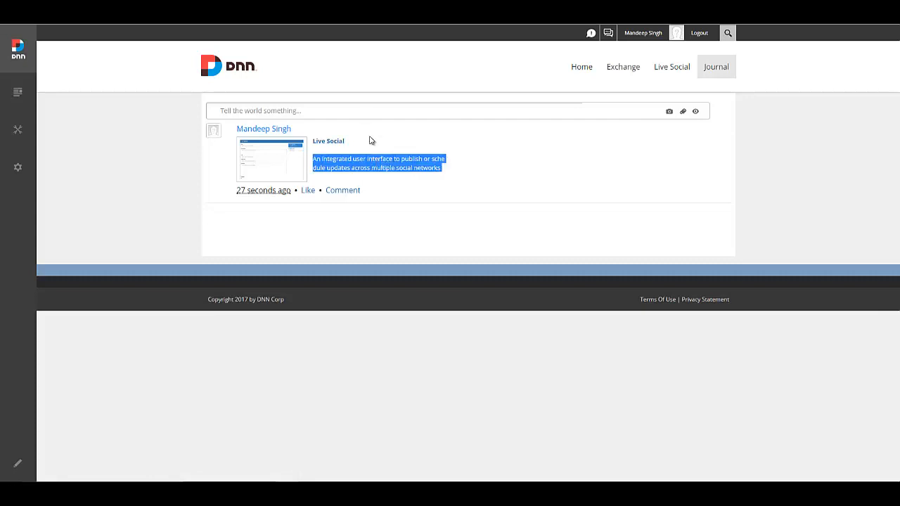
left_click(420, 252)
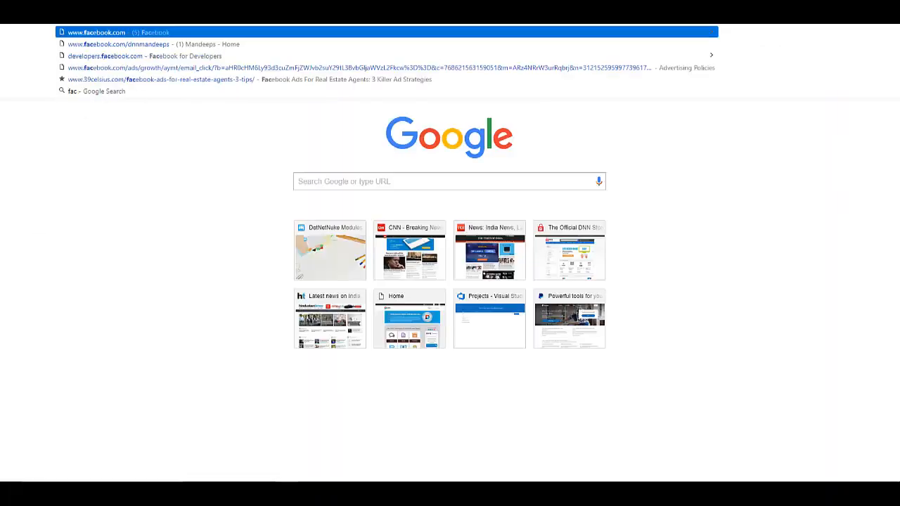
- Load the Facebook news feed and examine the message text of the newest published post
key("Return")
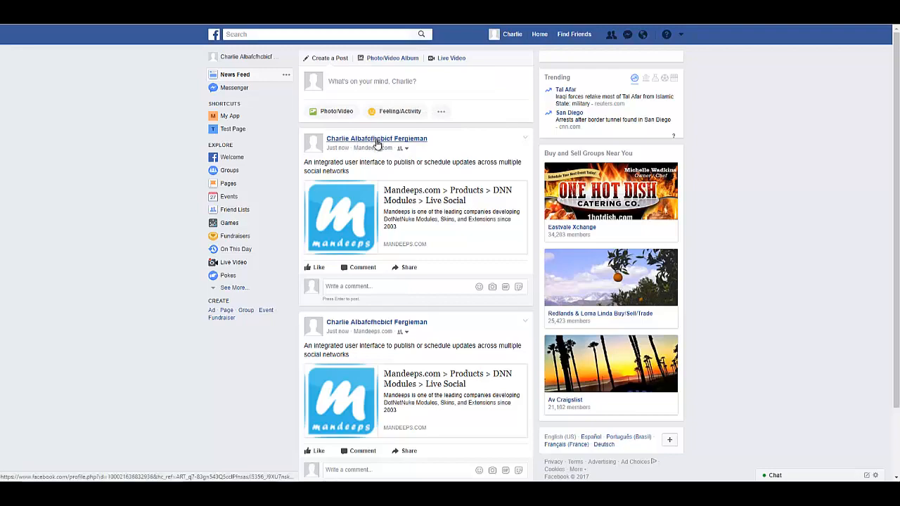
mouse_move(376, 144)
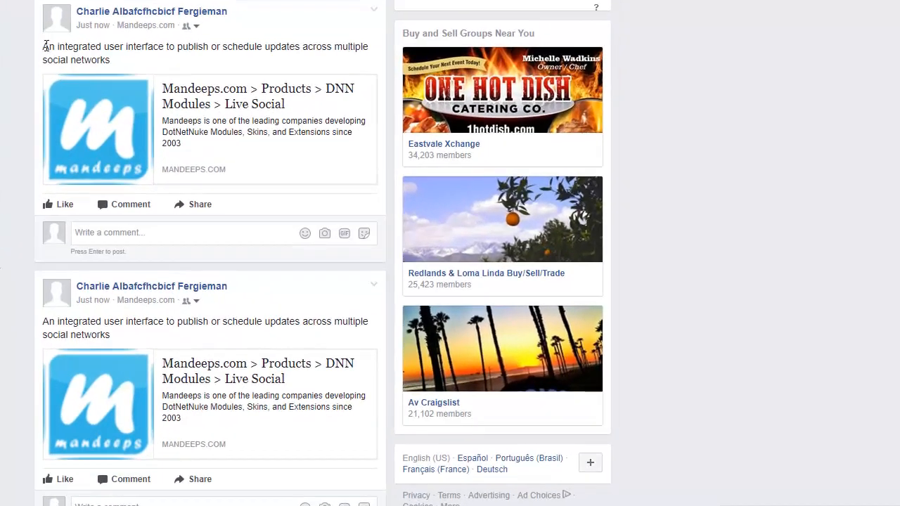
left_click_drag(305, 162, 321, 164)
left_click_drag(67, 47, 112, 56)
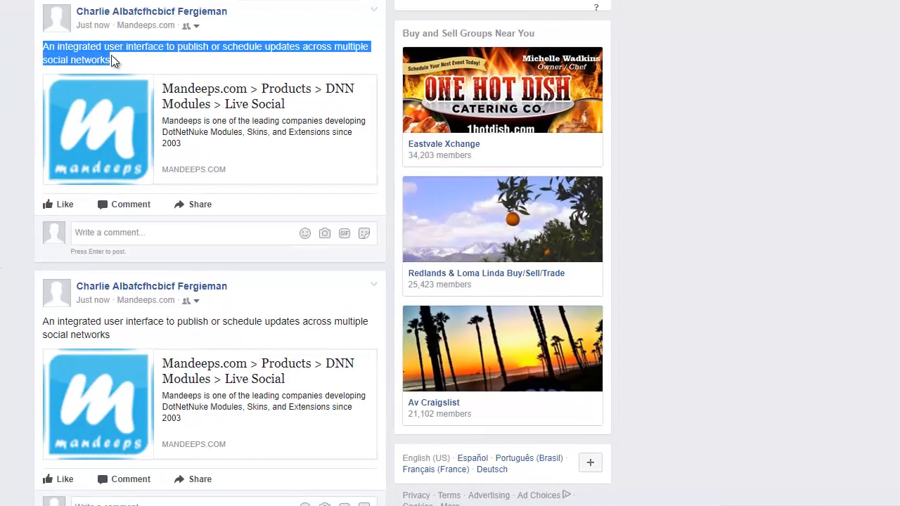